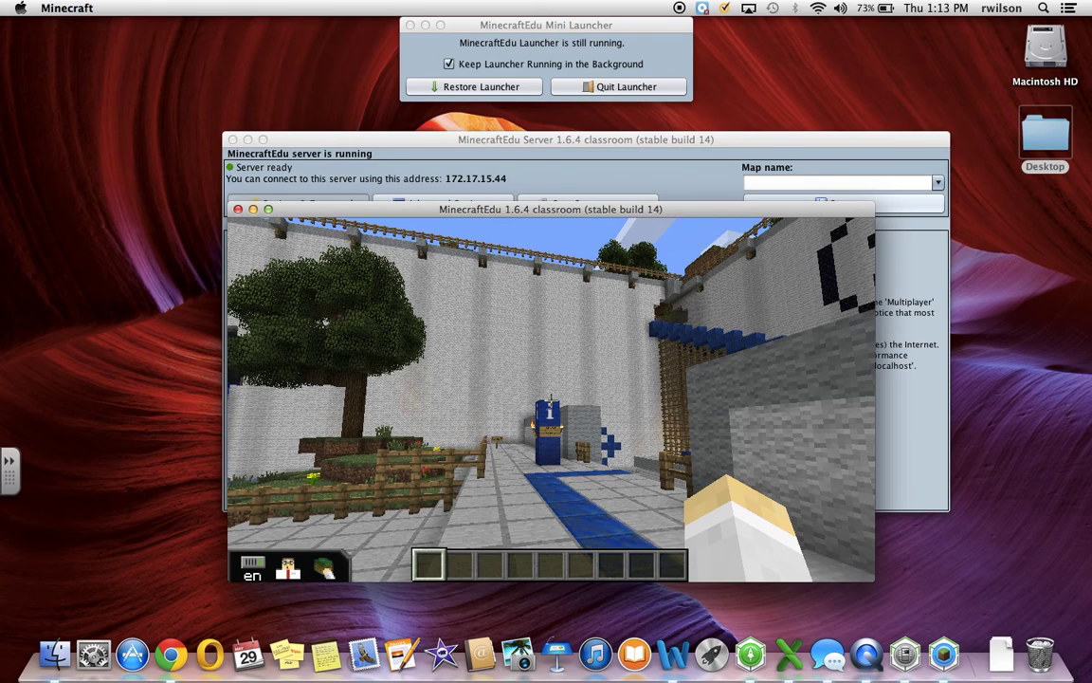
Pause the classroom world with Esc to bring up the Game menu
{"action": "key", "text": "Escape"}
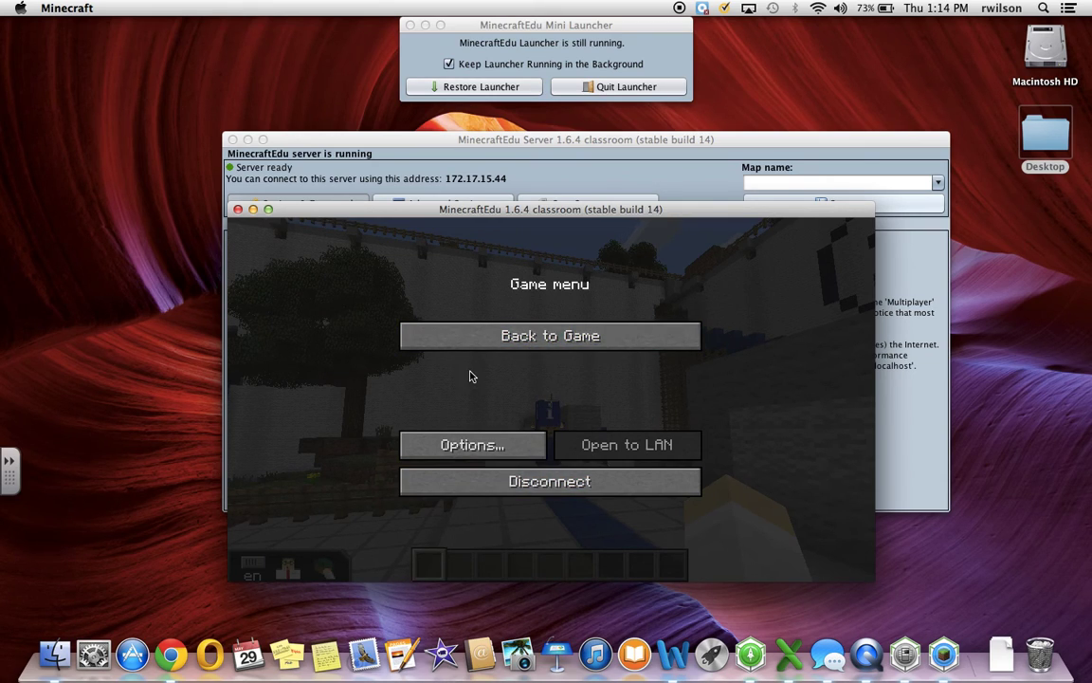
Disconnect from the world, quit the game client, and begin stopping the classroom server
{"action": "left_click", "coordinate": [269, 209]}
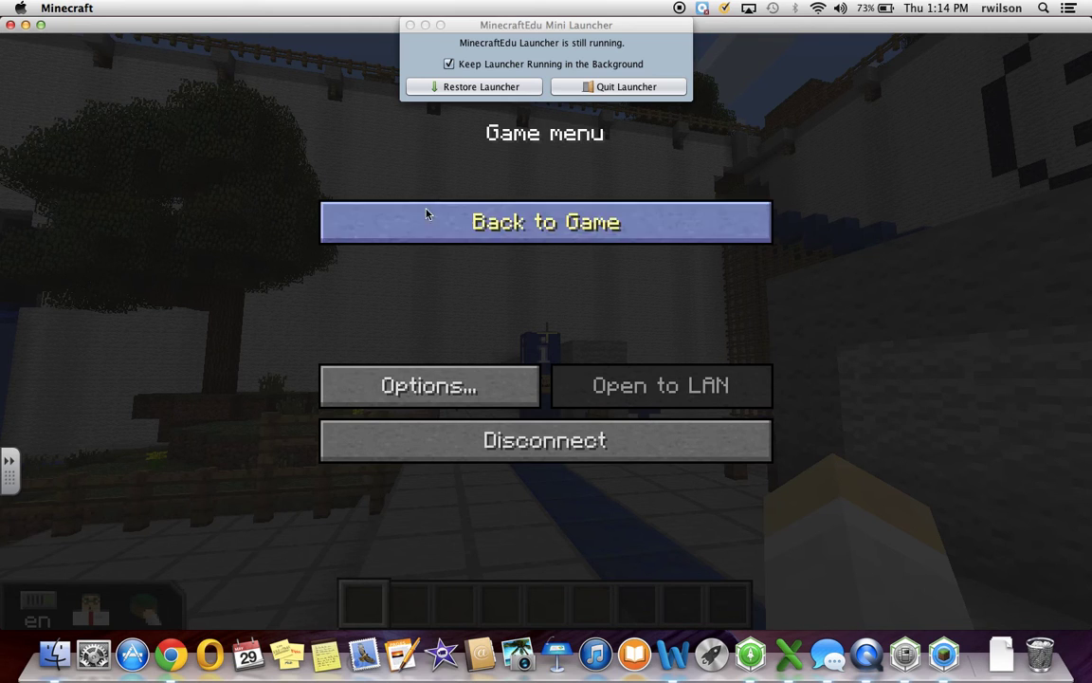
{"action": "left_click", "coordinate": [40, 25]}
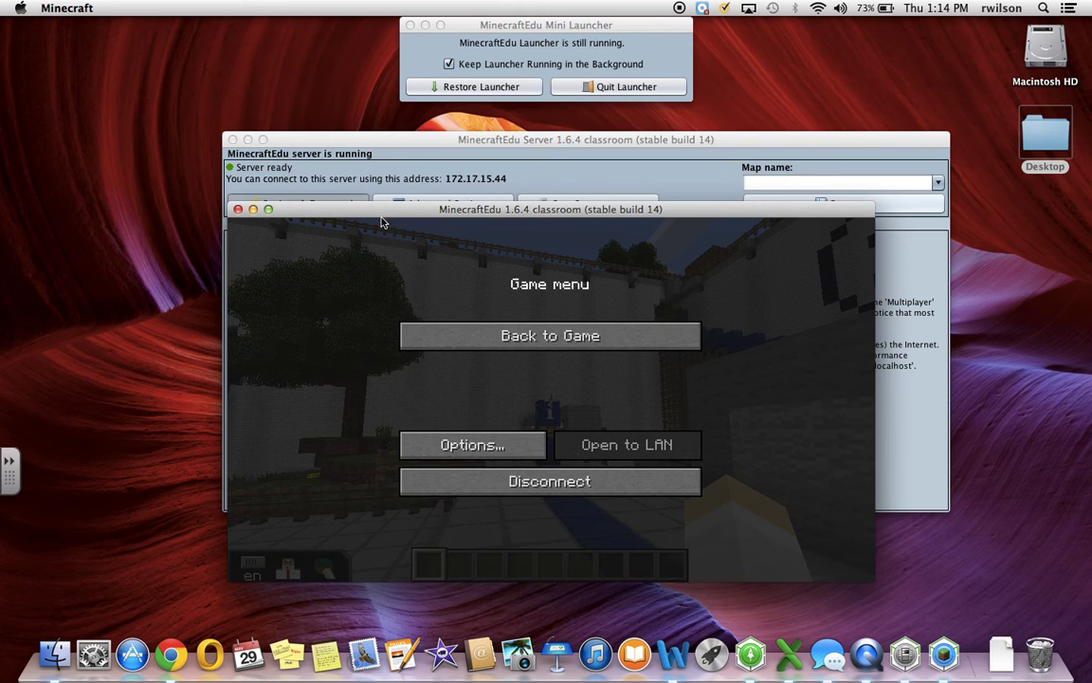
{"action": "left_click", "coordinate": [541, 482]}
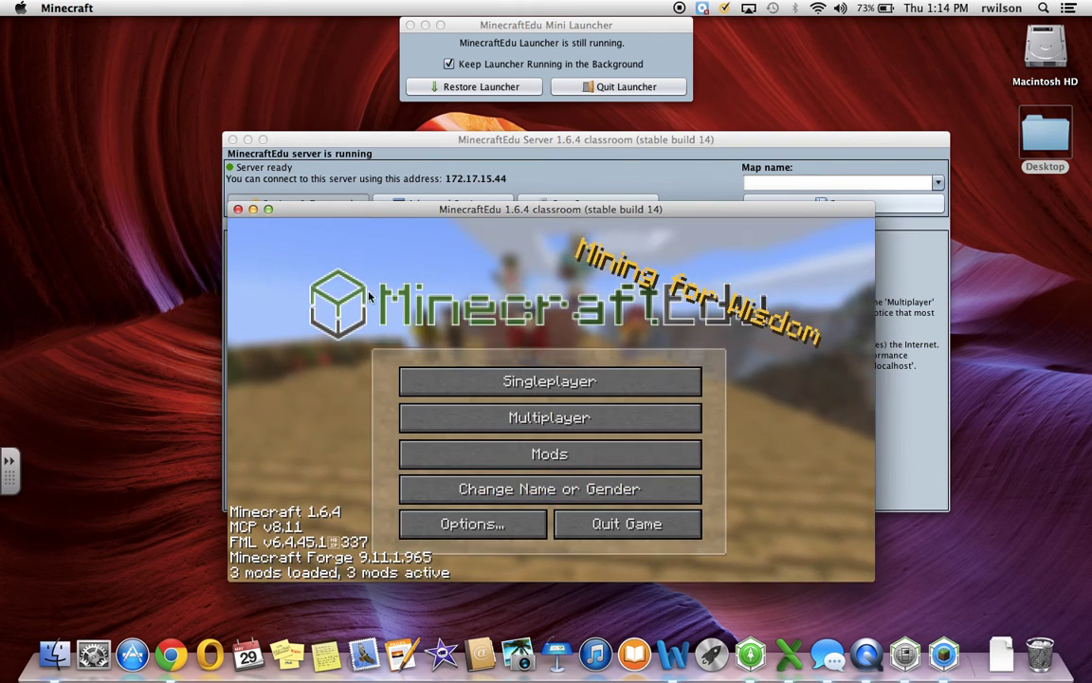
{"action": "left_click", "coordinate": [632, 535]}
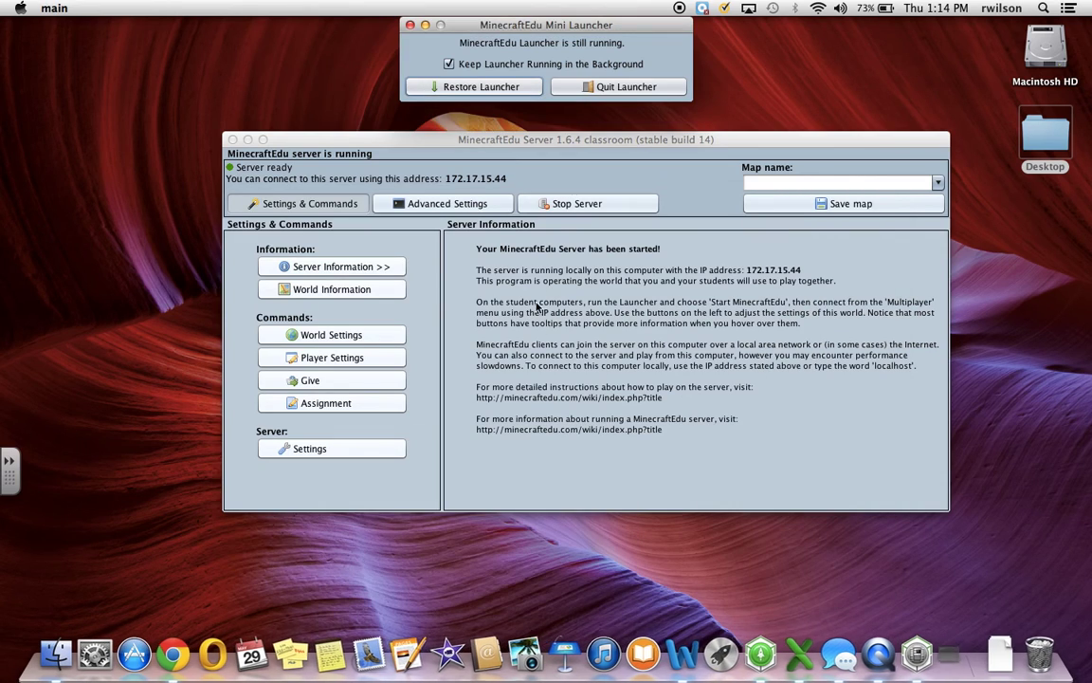
{"action": "left_click", "coordinate": [561, 204]}
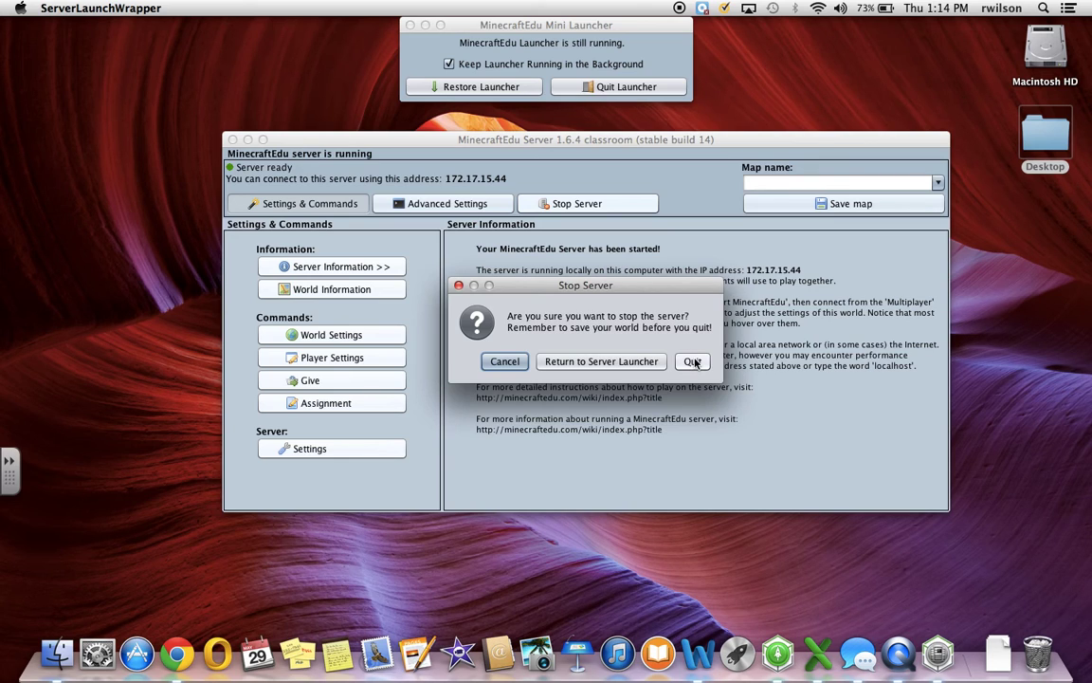
Confirm the server shutdown, restore the launcher, and start the MinecraftEdu Server Launcher
{"action": "left_click", "coordinate": [693, 361]}
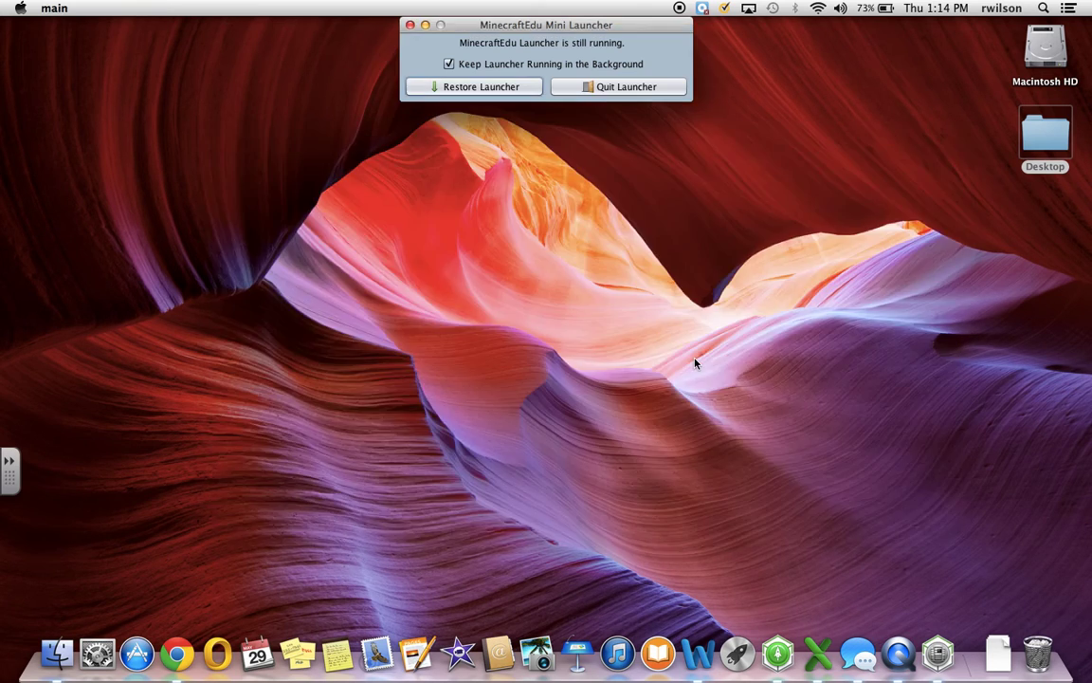
{"action": "left_click", "coordinate": [505, 87]}
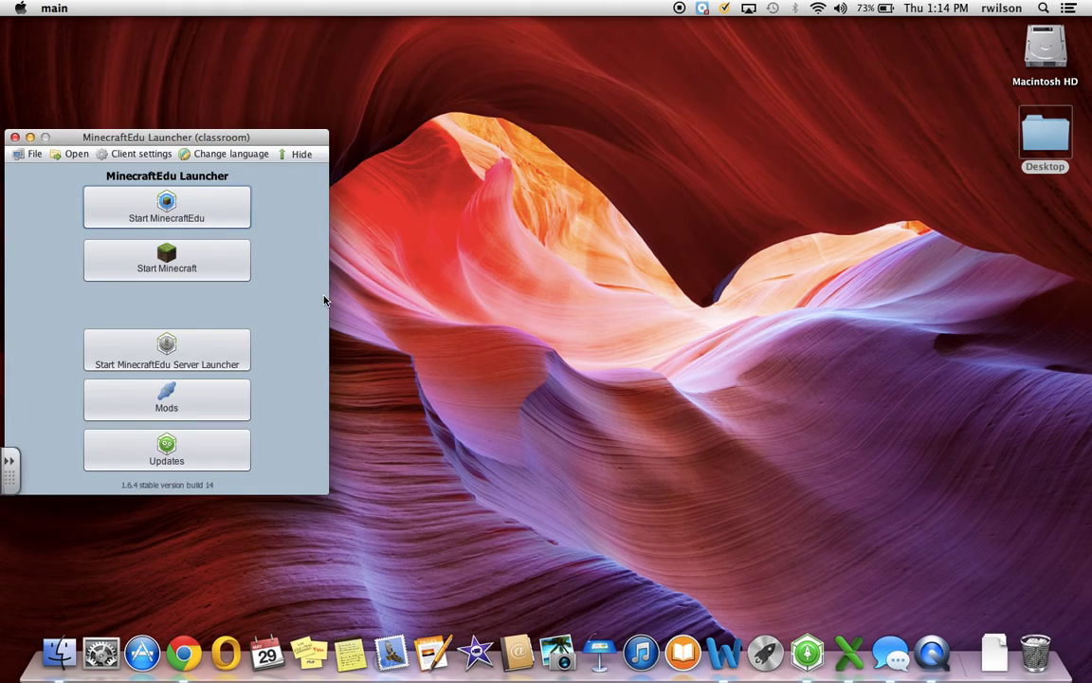
{"action": "left_click", "coordinate": [196, 347]}
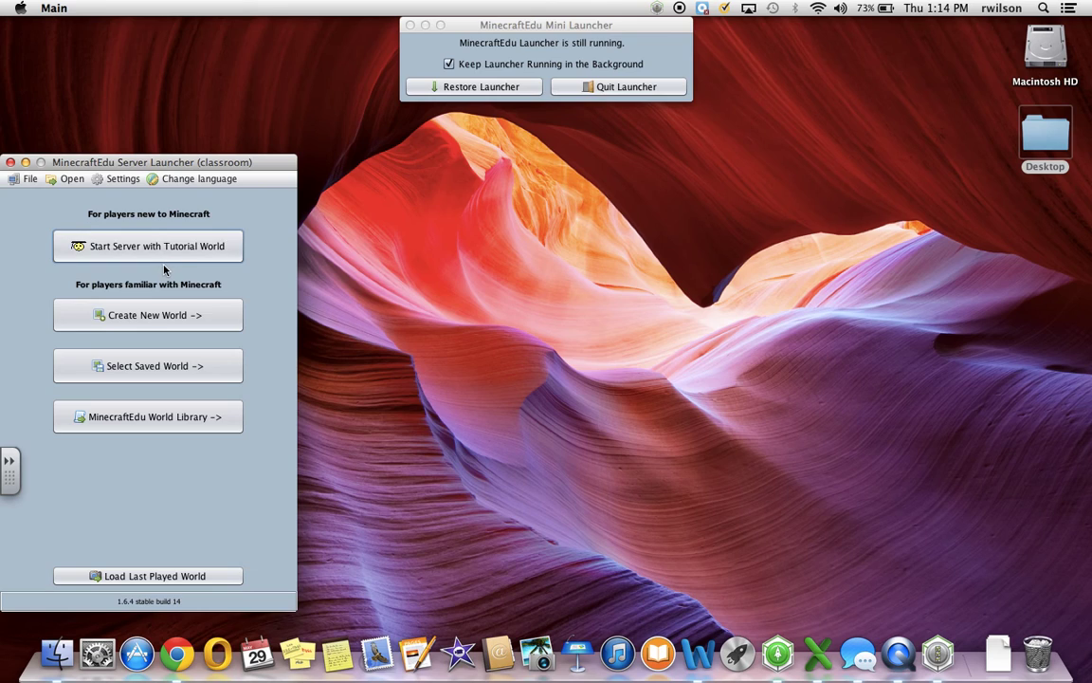
Create a new Completely Flat world and start the server with it
{"action": "left_click", "coordinate": [145, 317]}
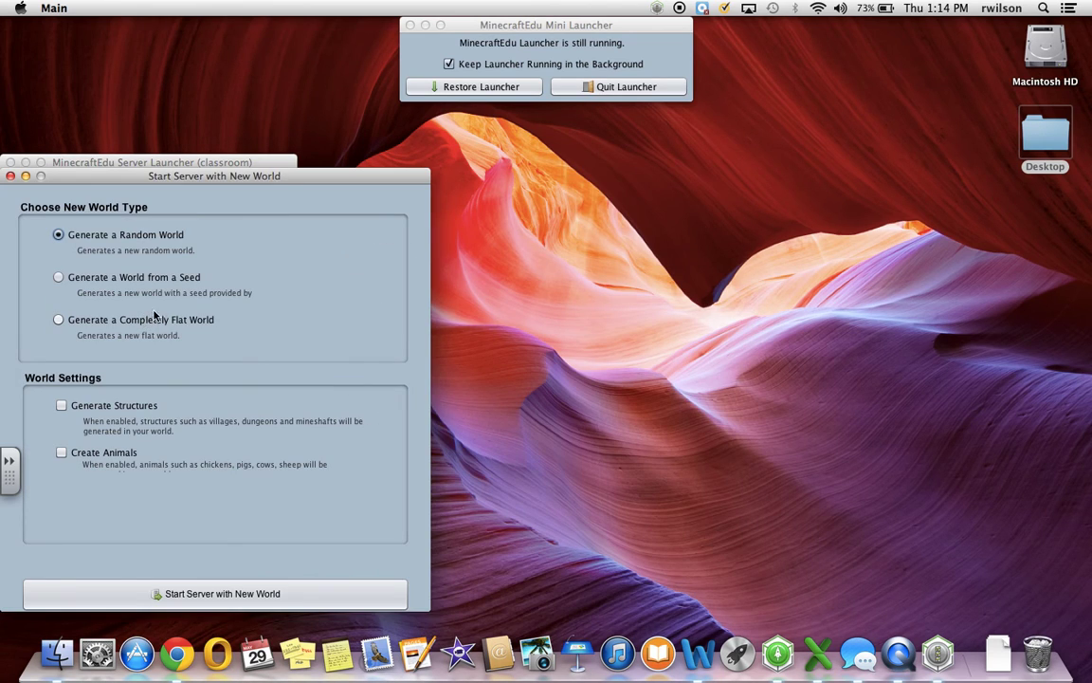
{"action": "left_click_drag", "start_coordinate": [121, 180], "coordinate": [398, 170]}
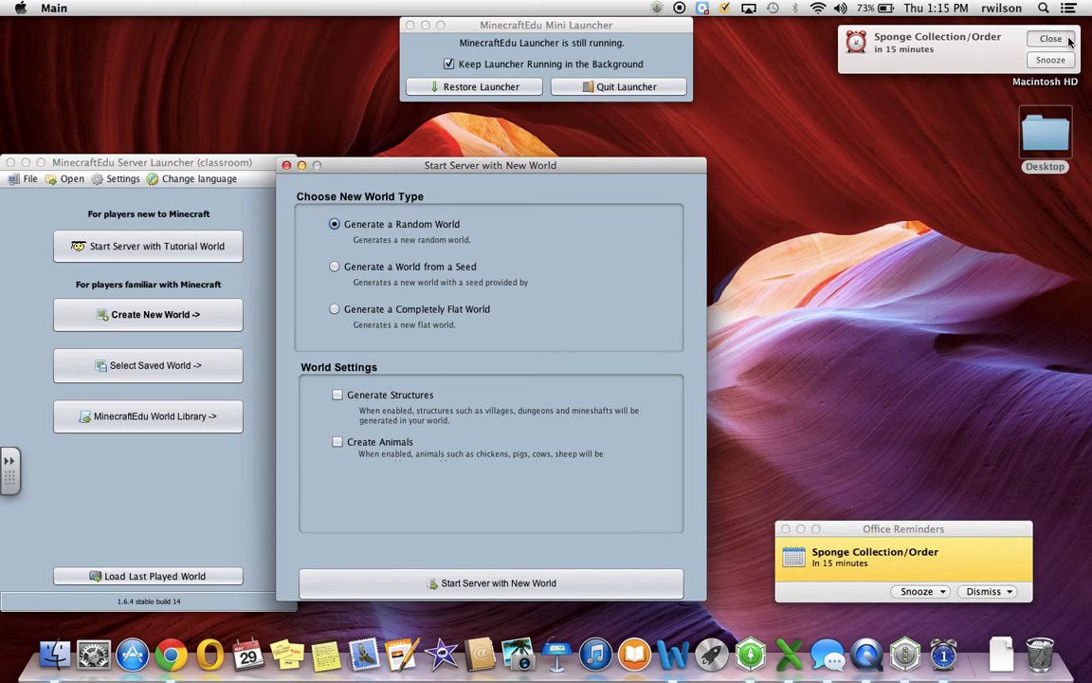
{"action": "left_click", "coordinate": [1067, 38]}
{"action": "left_click", "coordinate": [1004, 591]}
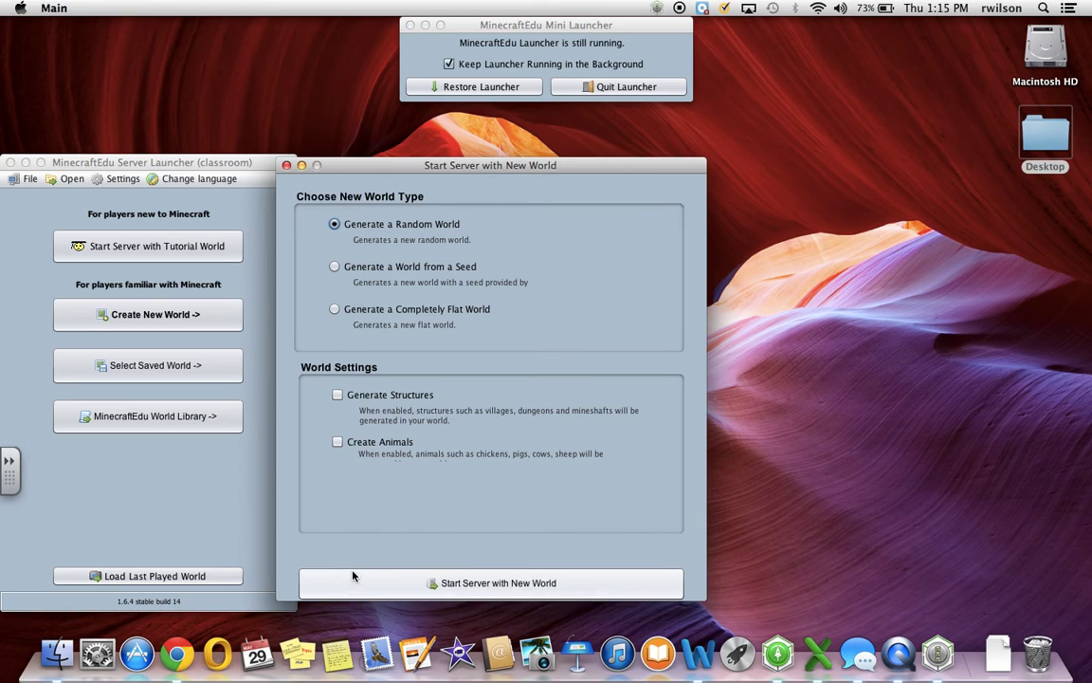
{"action": "left_click", "coordinate": [335, 310]}
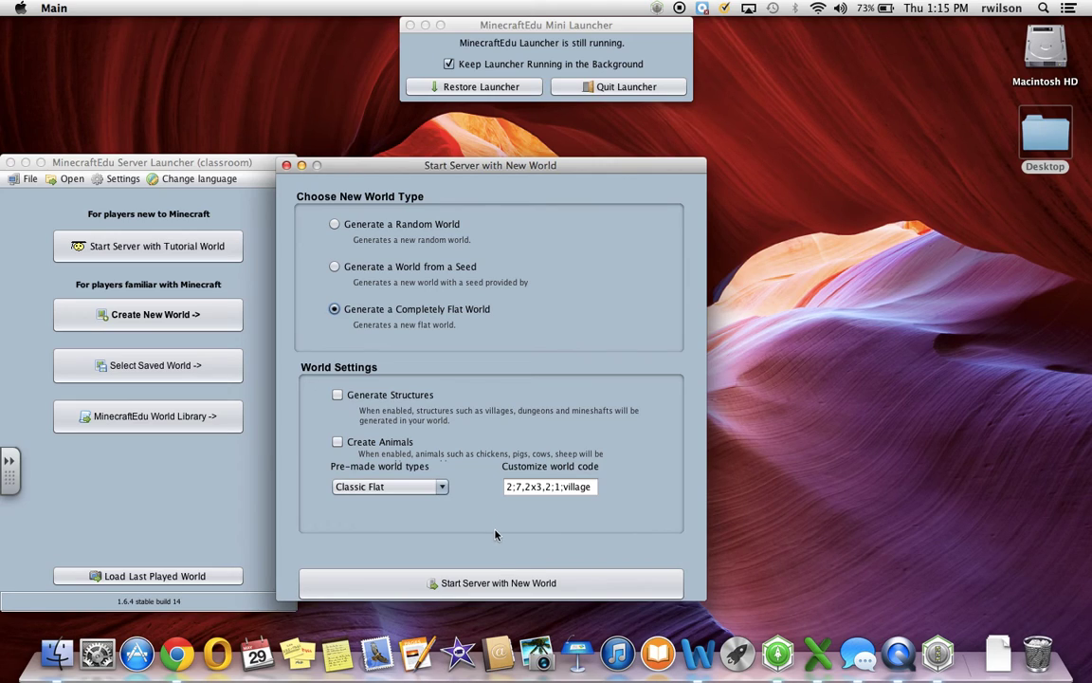
{"action": "left_click", "coordinate": [500, 588]}
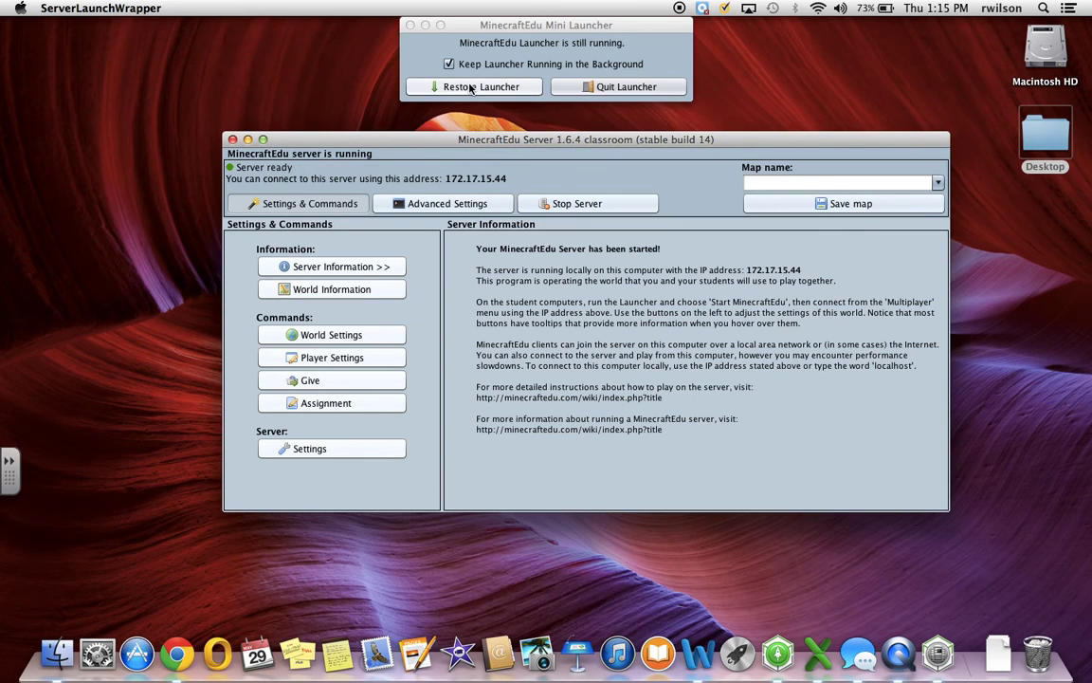
Restore the launcher and launch the MinecraftEdu game client
{"action": "left_click", "coordinate": [429, 85]}
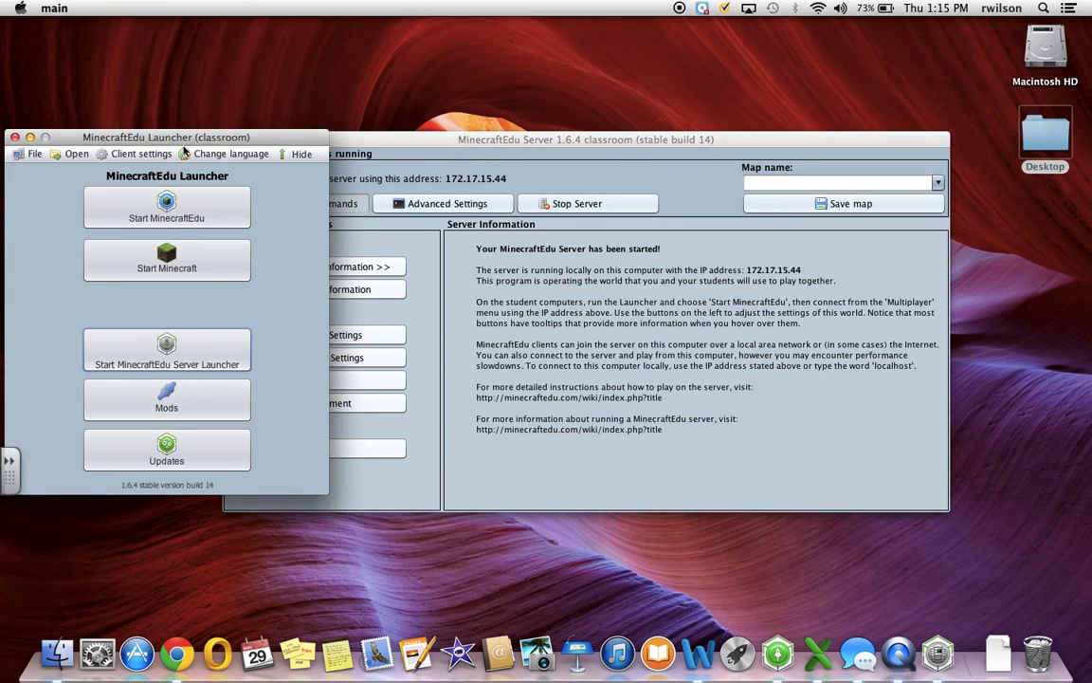
{"action": "left_click", "coordinate": [145, 210]}
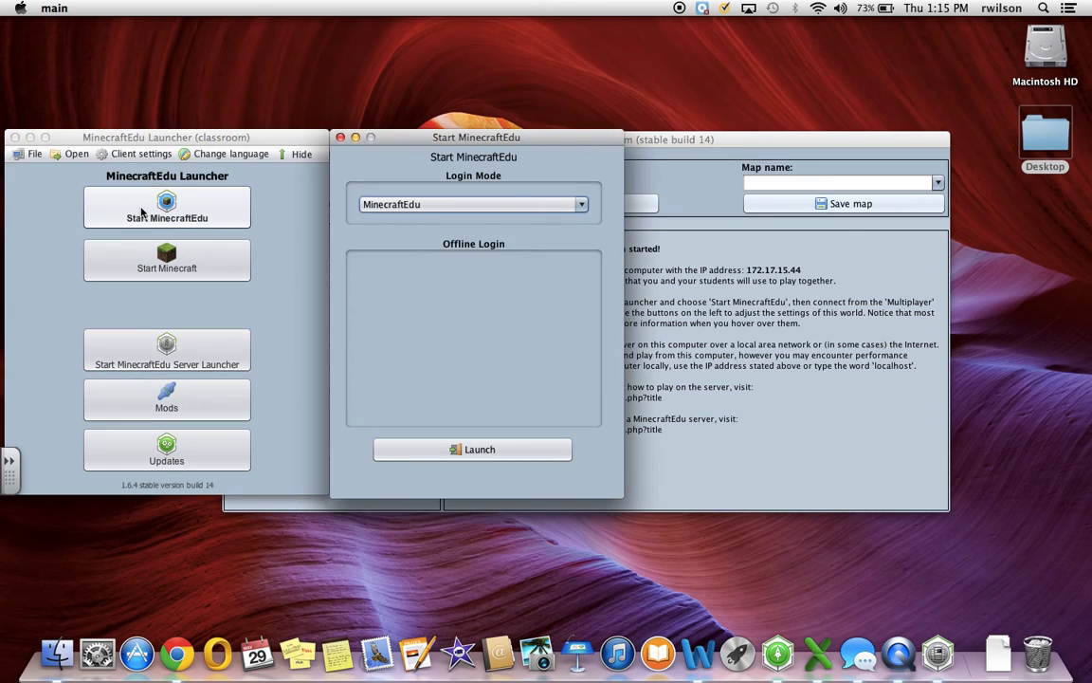
{"action": "left_click", "coordinate": [437, 456]}
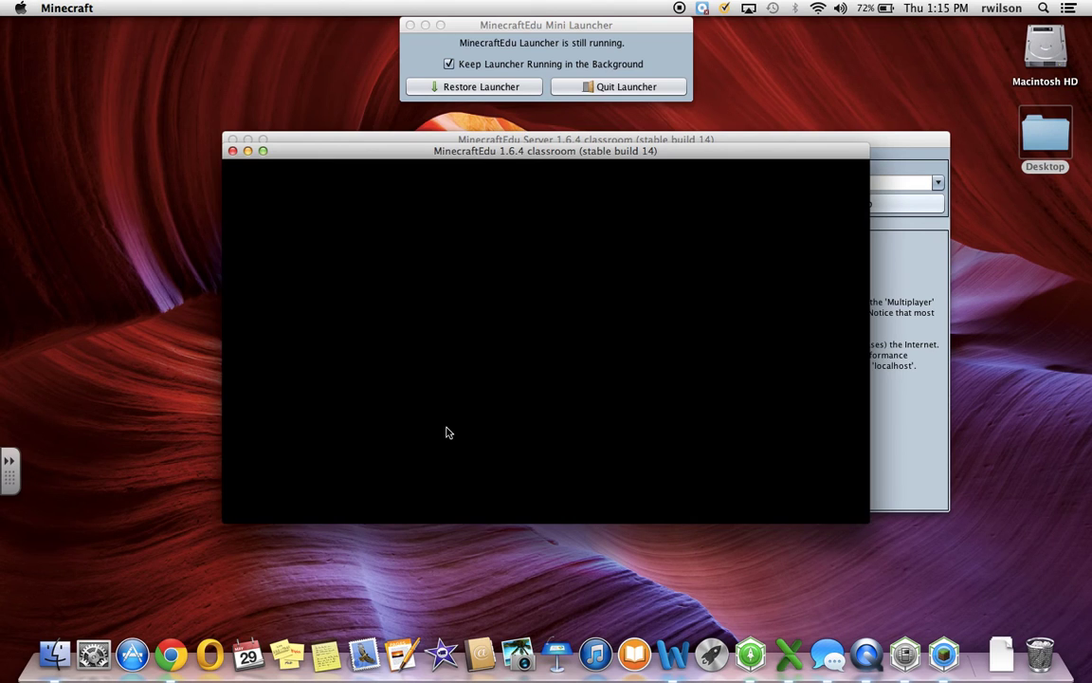
Enter the teacher's player name, choose Male gender, and open the multiplayer list
{"action": "type", "text": "MrReid"}
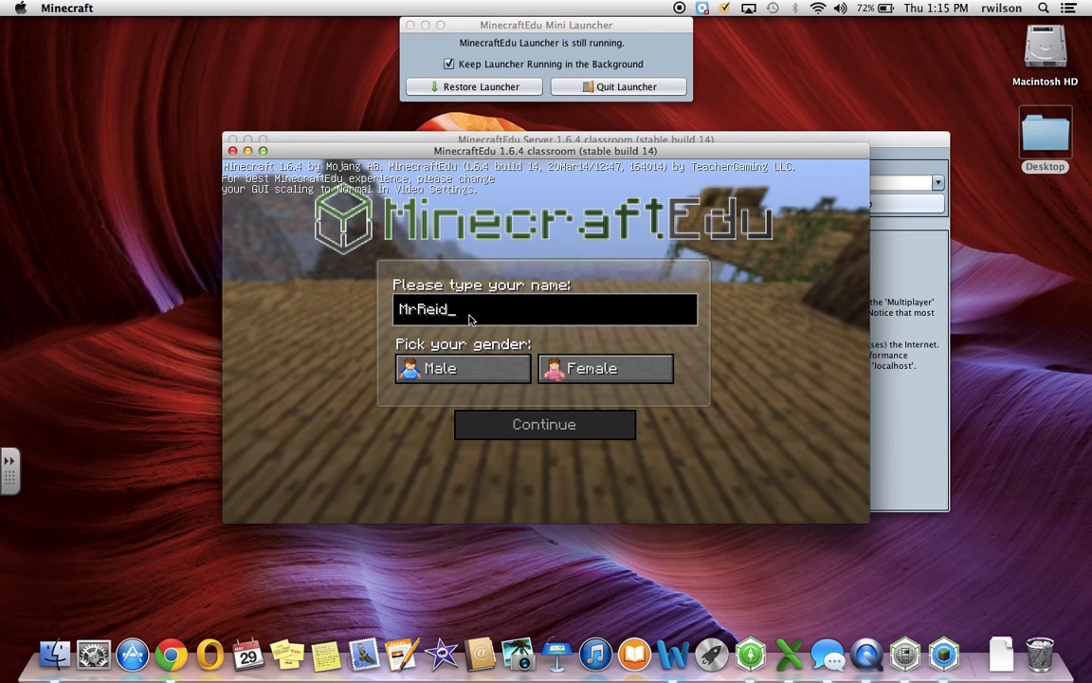
{"action": "left_click", "coordinate": [479, 373]}
{"action": "left_click", "coordinate": [509, 430]}
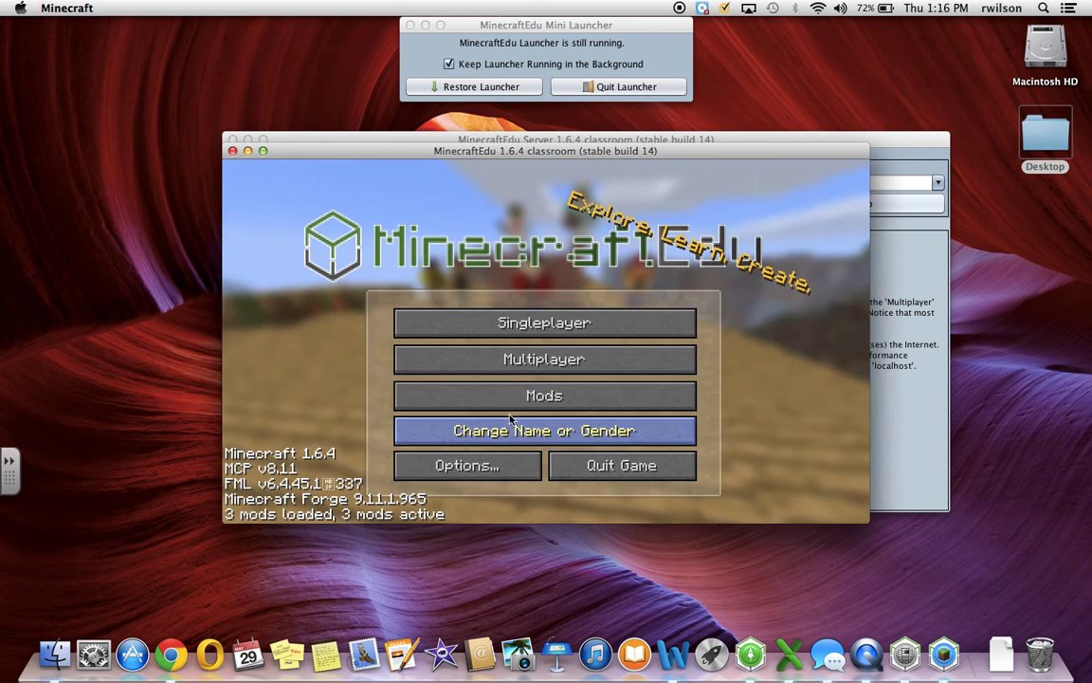
{"action": "left_click", "coordinate": [525, 290]}
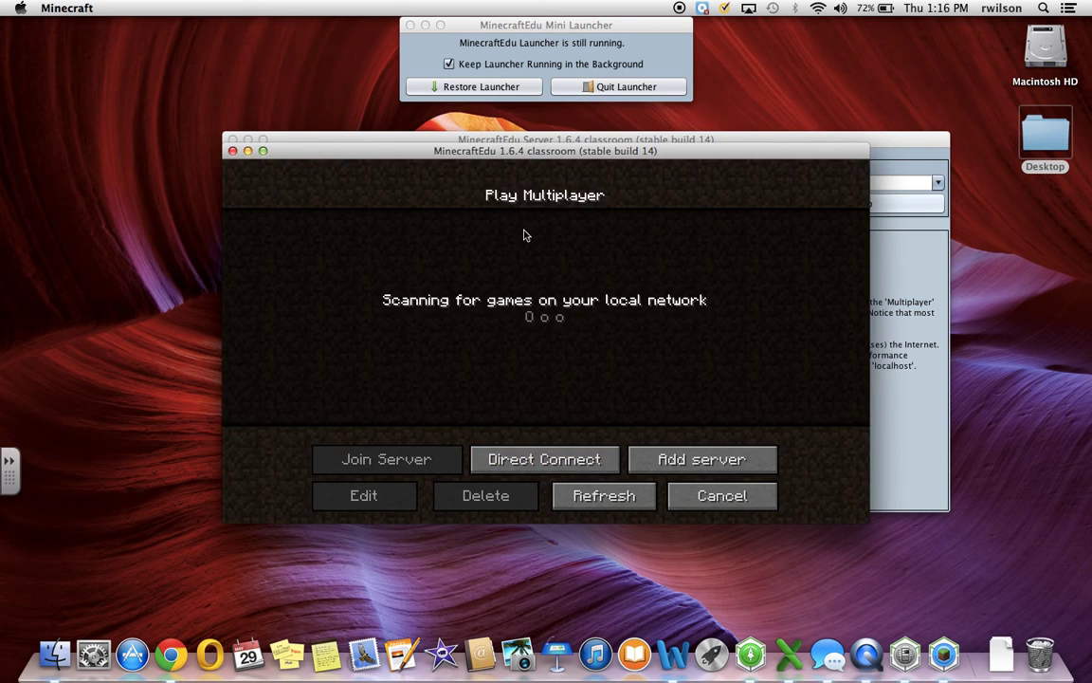
Direct-connect to 172.17.15.44 and log in as a teacher with the teacher password
{"action": "left_click_drag", "start_coordinate": [522, 153], "coordinate": [519, 218]}
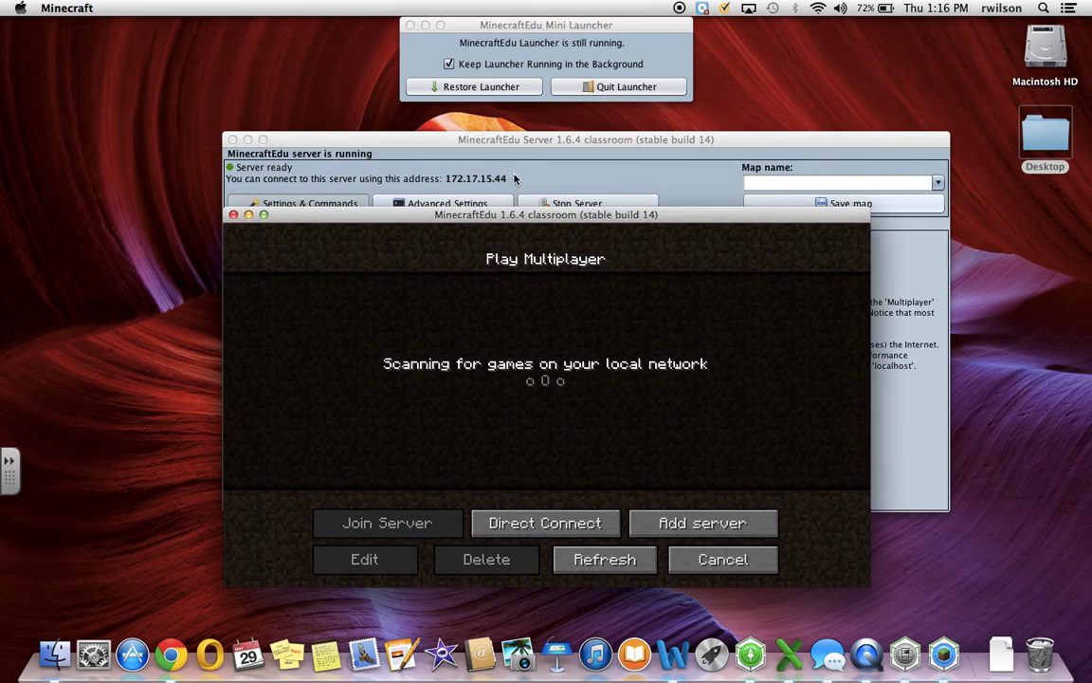
{"action": "left_click", "coordinate": [562, 527]}
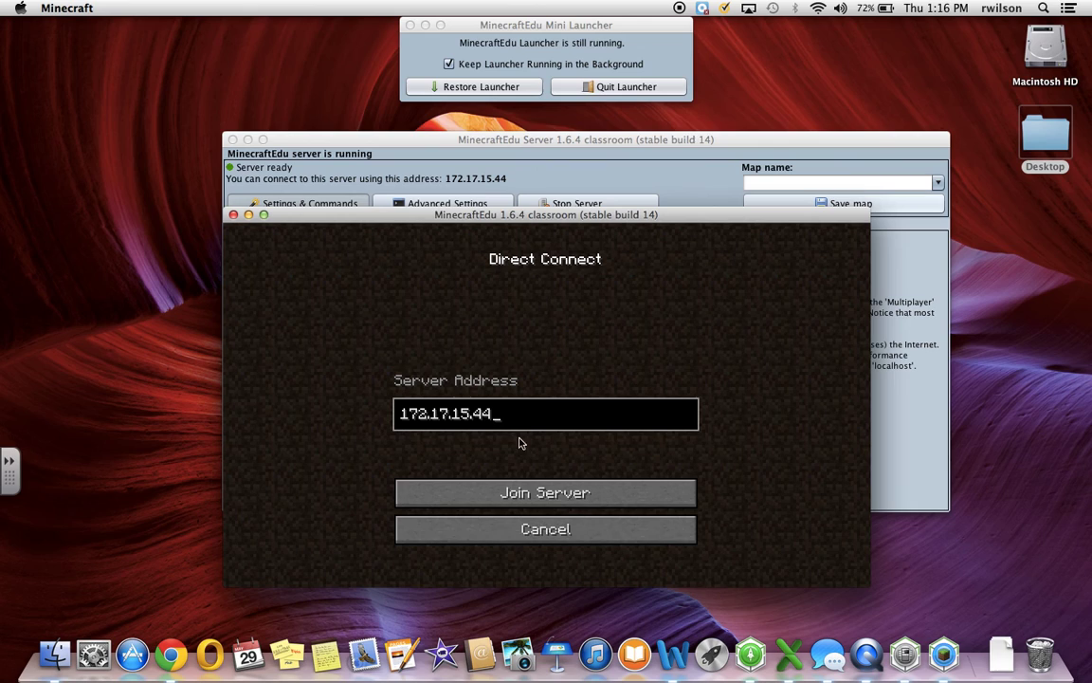
{"action": "left_click", "coordinate": [548, 495]}
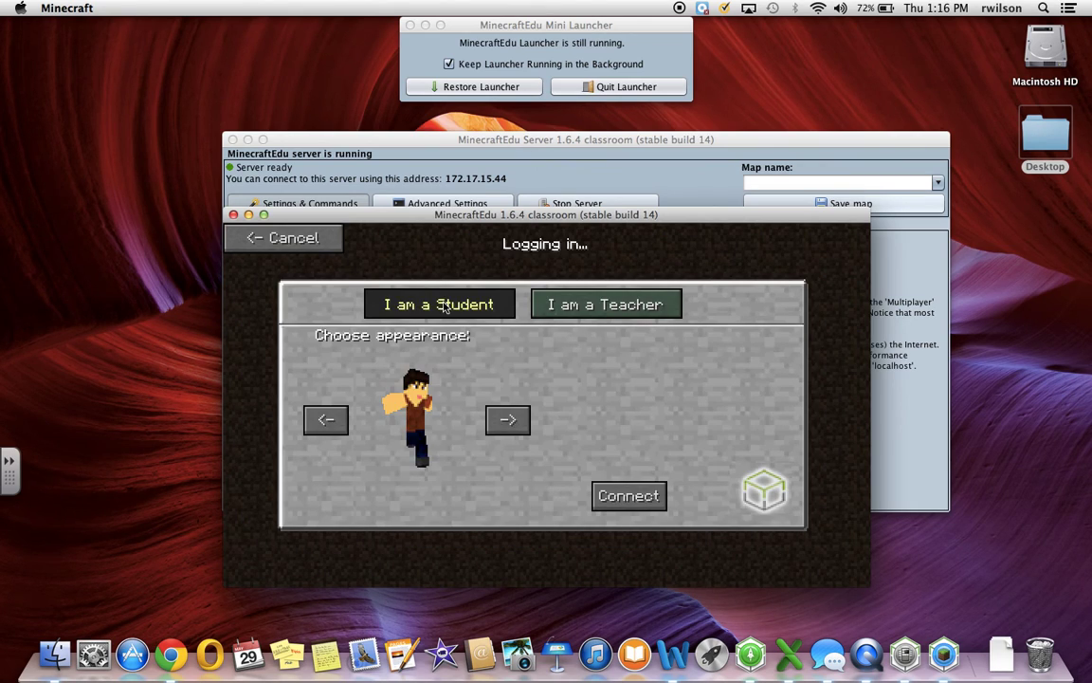
{"action": "left_click", "coordinate": [583, 304]}
{"action": "type", "text": "**********"}
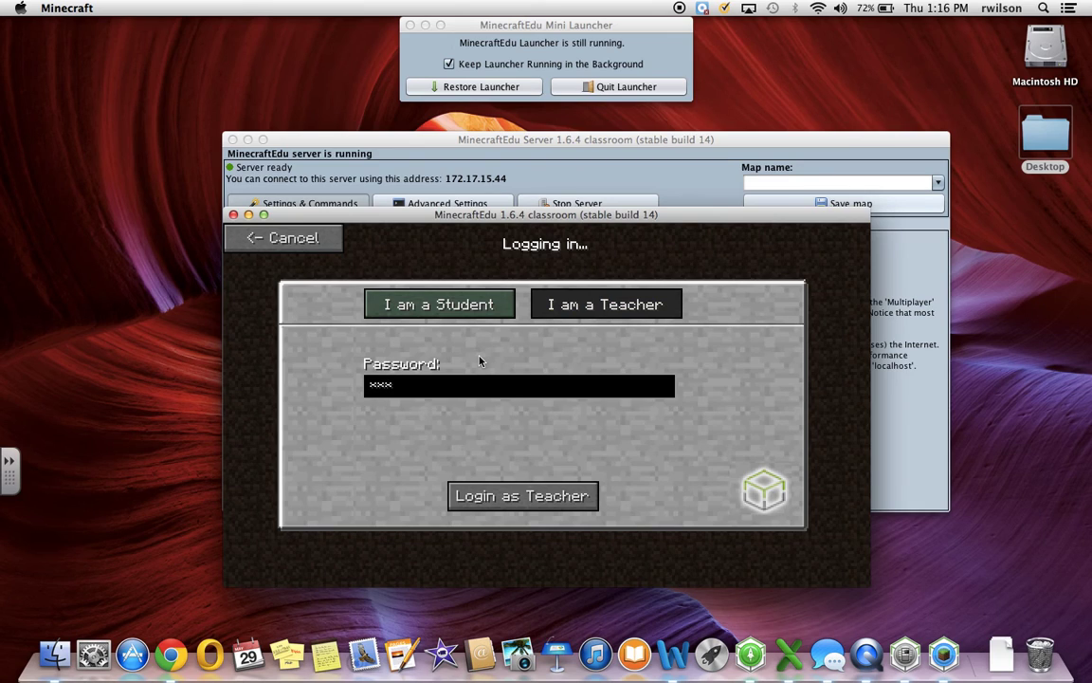
{"action": "key", "text": "Return"}
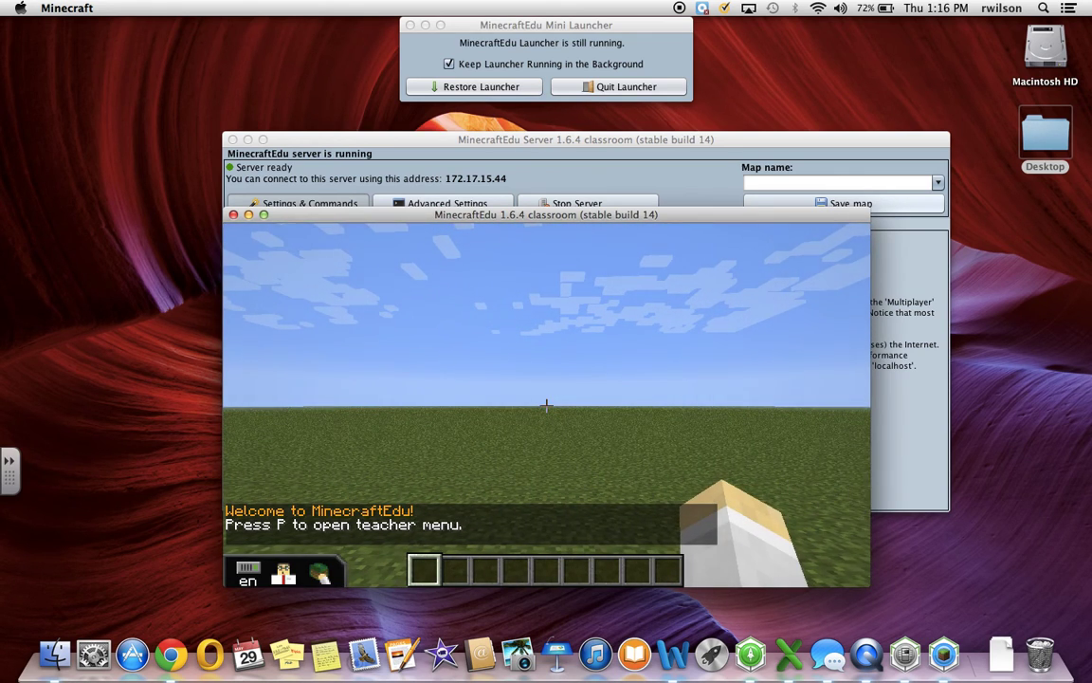
Make the game window fill the screen, minimize the Mini Launcher, and resume play
{"action": "key", "text": "Escape"}
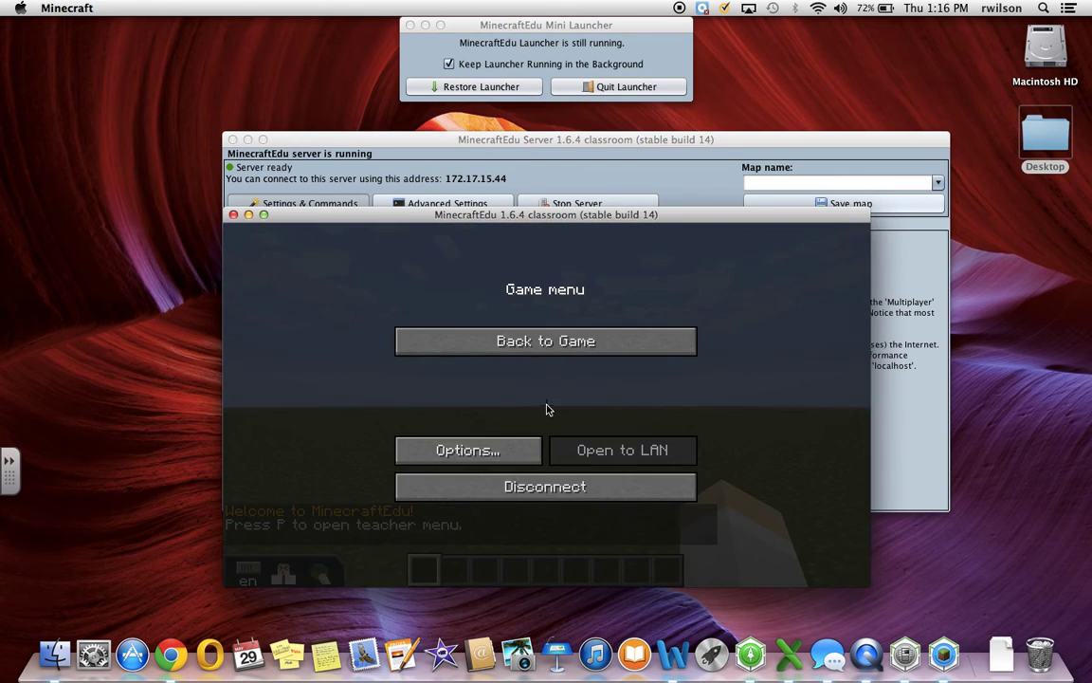
{"action": "left_click", "coordinate": [265, 216]}
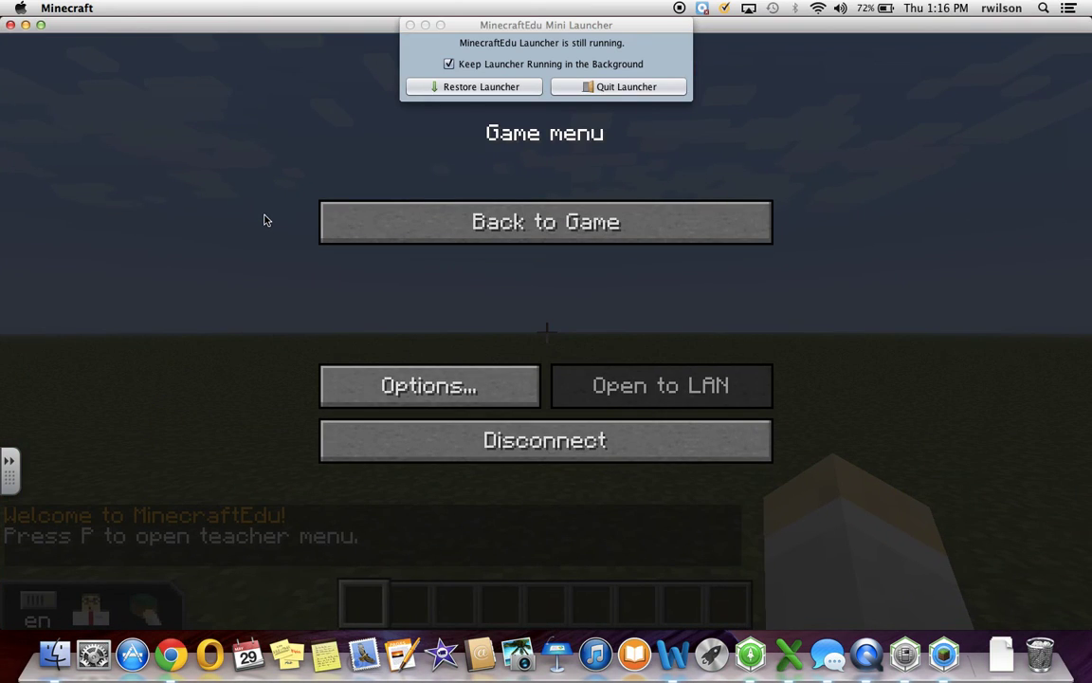
{"action": "left_click", "coordinate": [425, 26]}
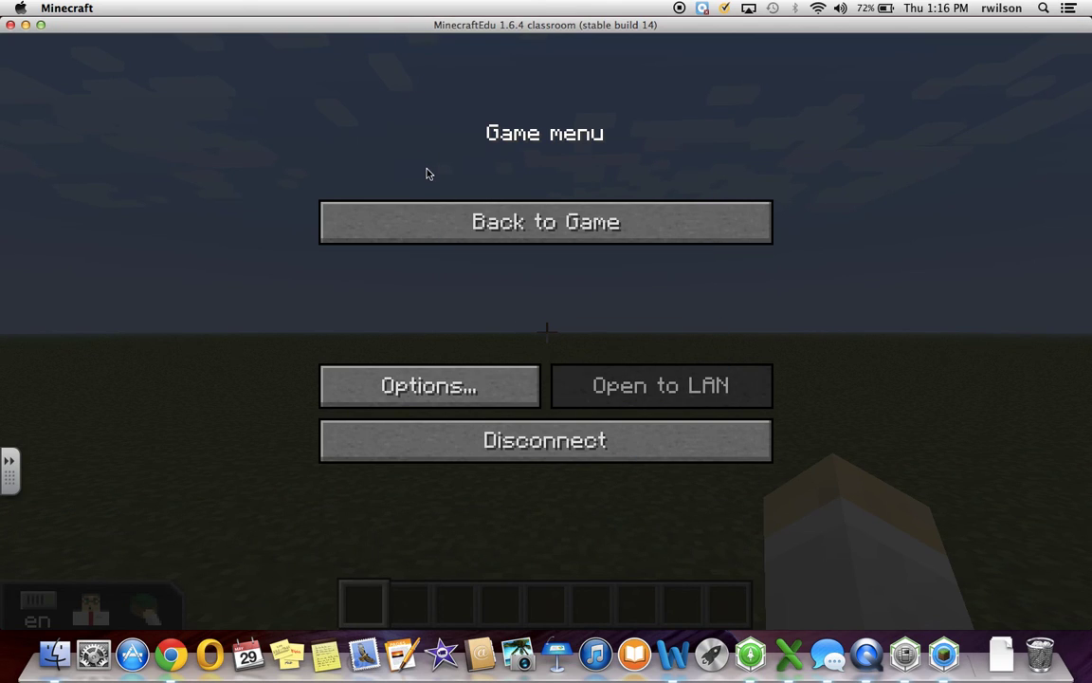
{"action": "left_click", "coordinate": [544, 223]}
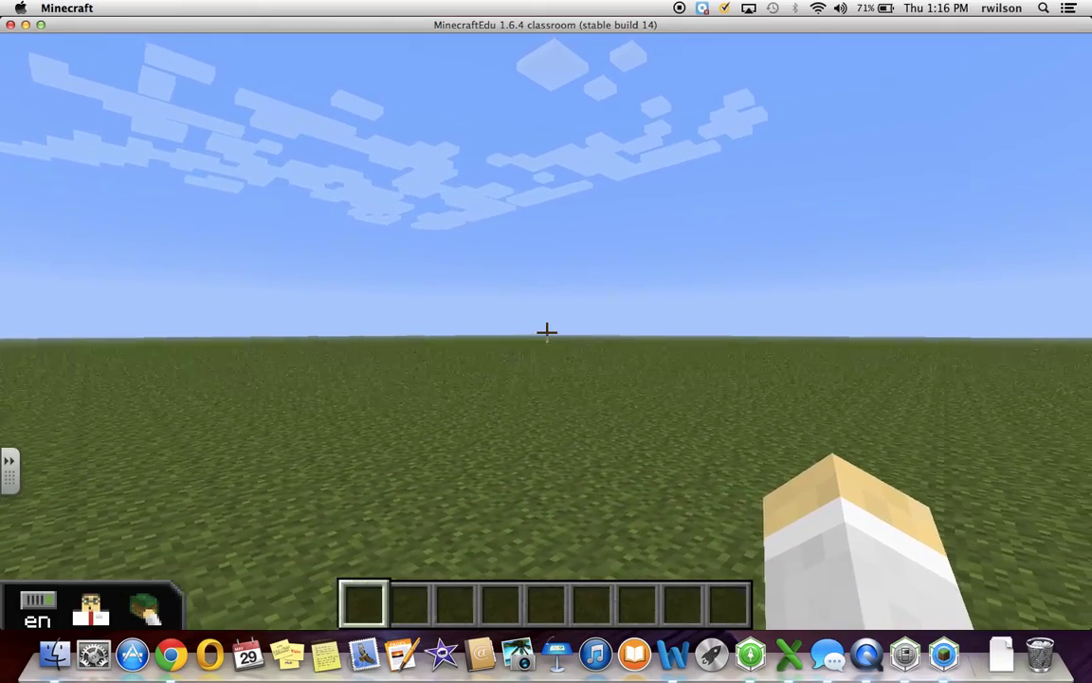
Walk forward, punch the grass block twice, and bring up the Teacher Menu
{"action": "key", "text": "w"}
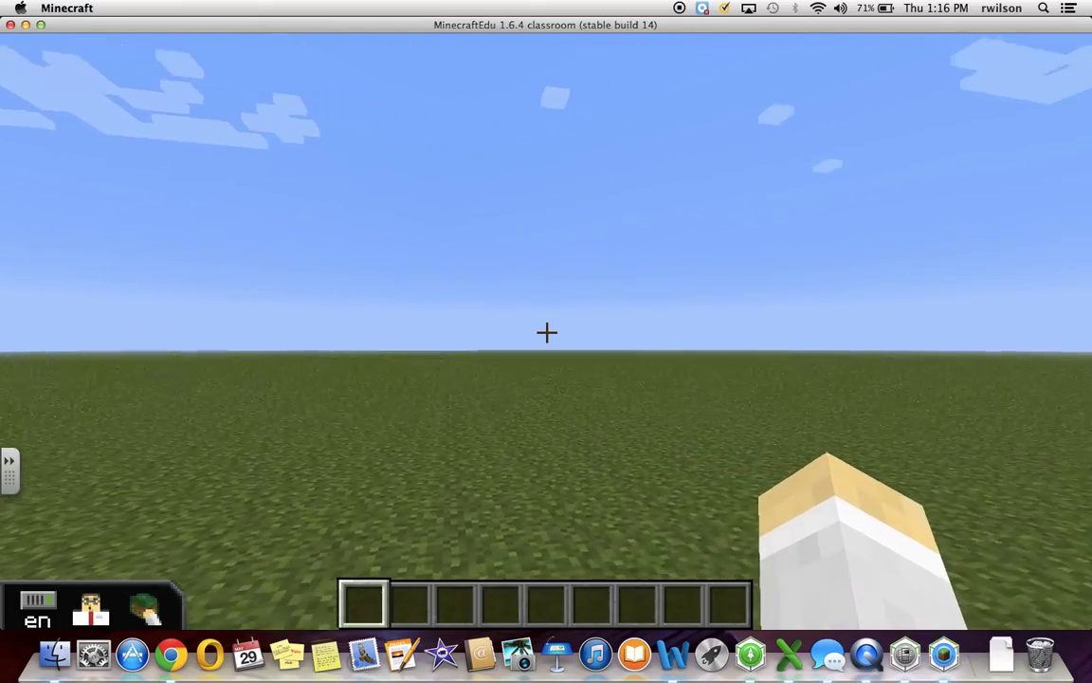
{"action": "key", "text": "w"}
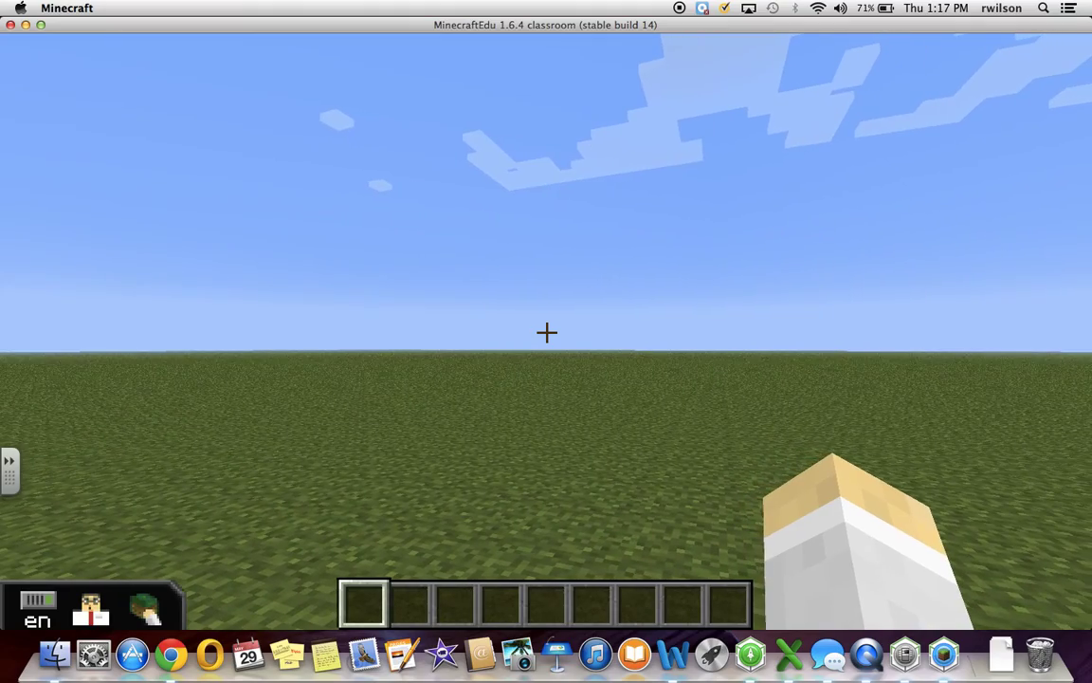
{"action": "key", "text": "w"}
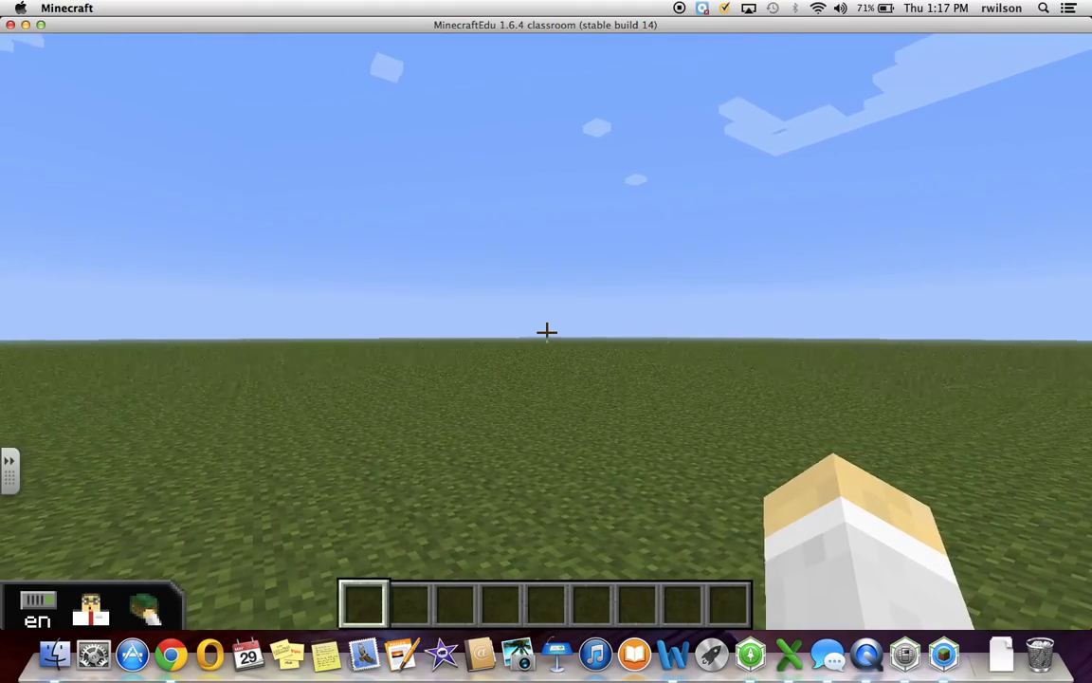
{"action": "mouse_move", "coordinate": [546, 331]}
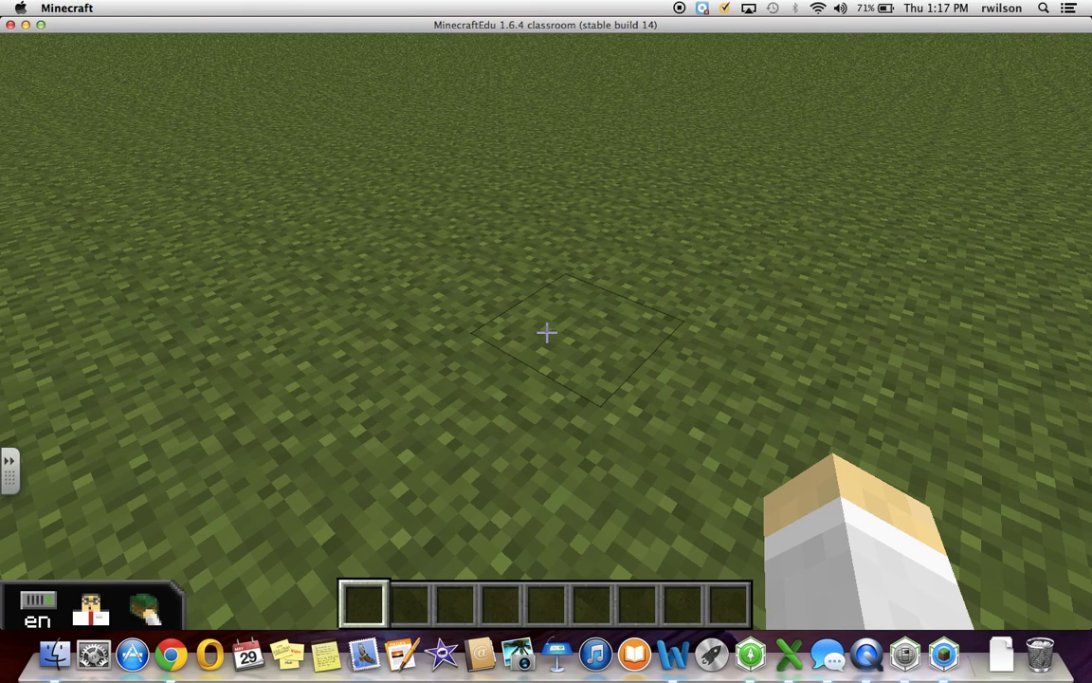
{"action": "left_click", "coordinate": [546, 332]}
{"action": "left_click", "coordinate": [546, 332]}
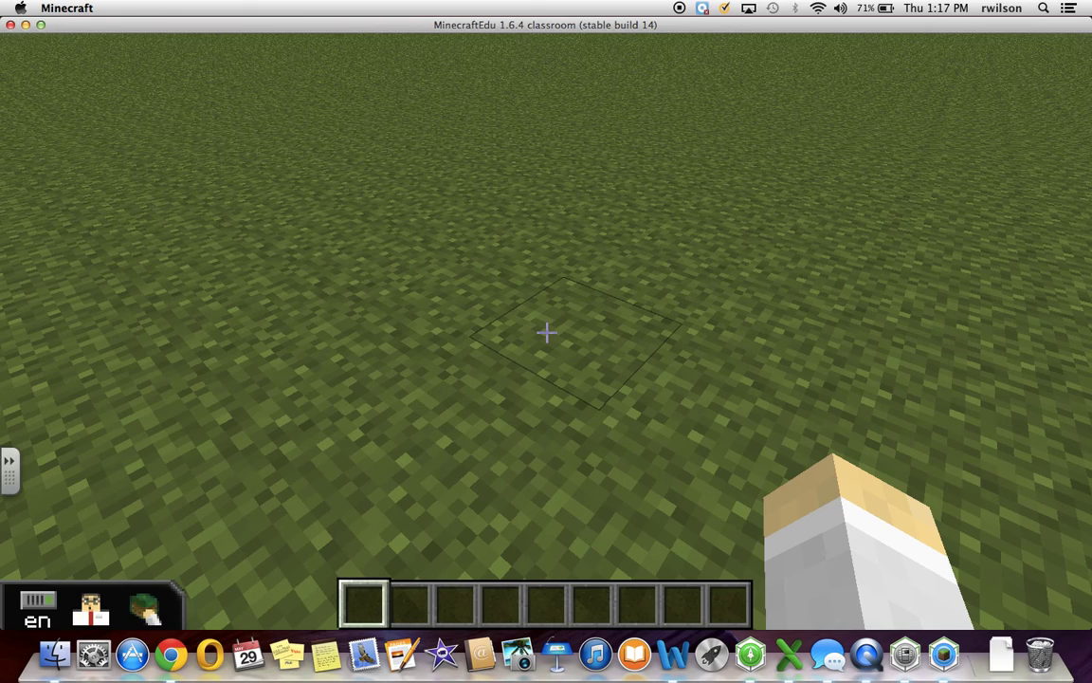
{"action": "key", "text": "m"}
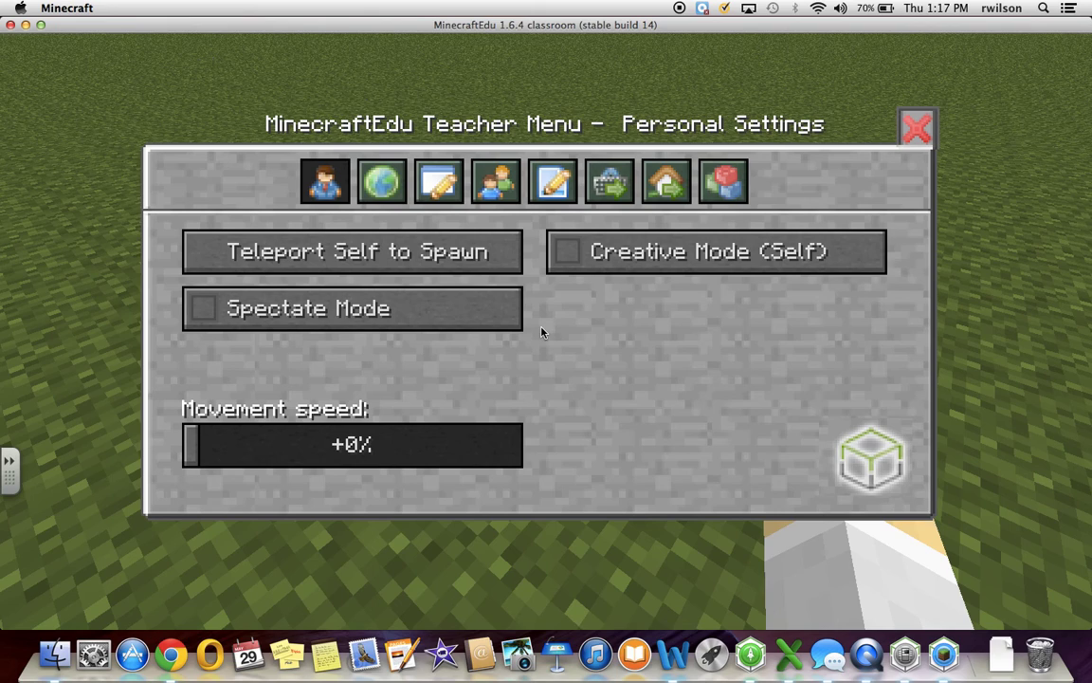
Enable Creative Mode (Self) and raise movement speed to +41%
{"action": "mouse_move", "coordinate": [565, 258]}
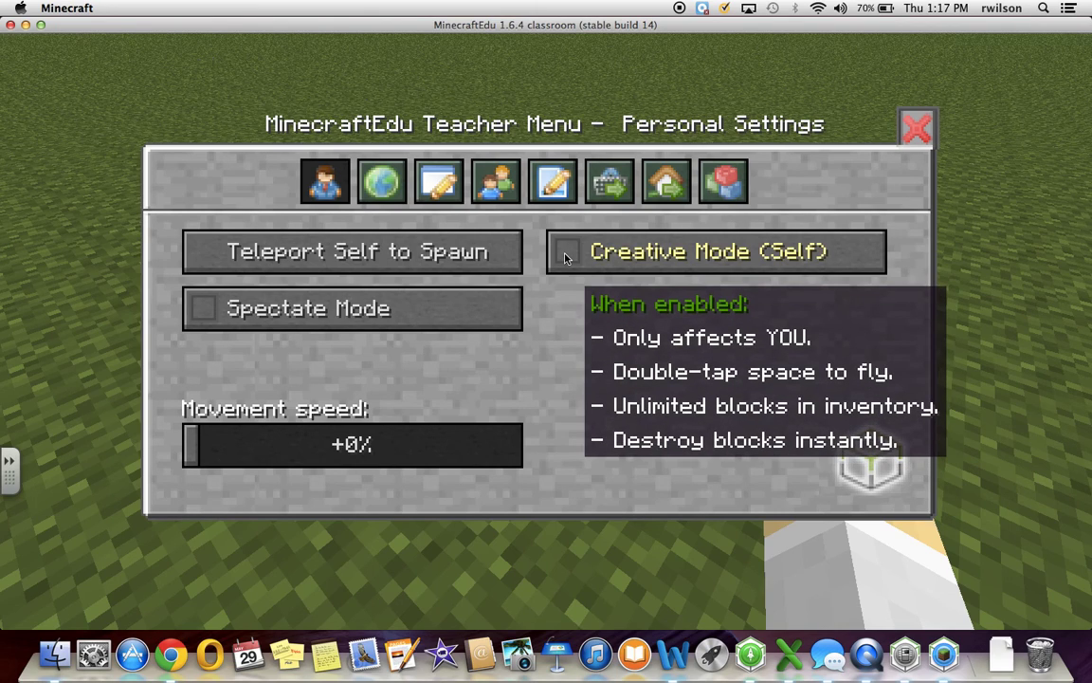
{"action": "left_click", "coordinate": [568, 255]}
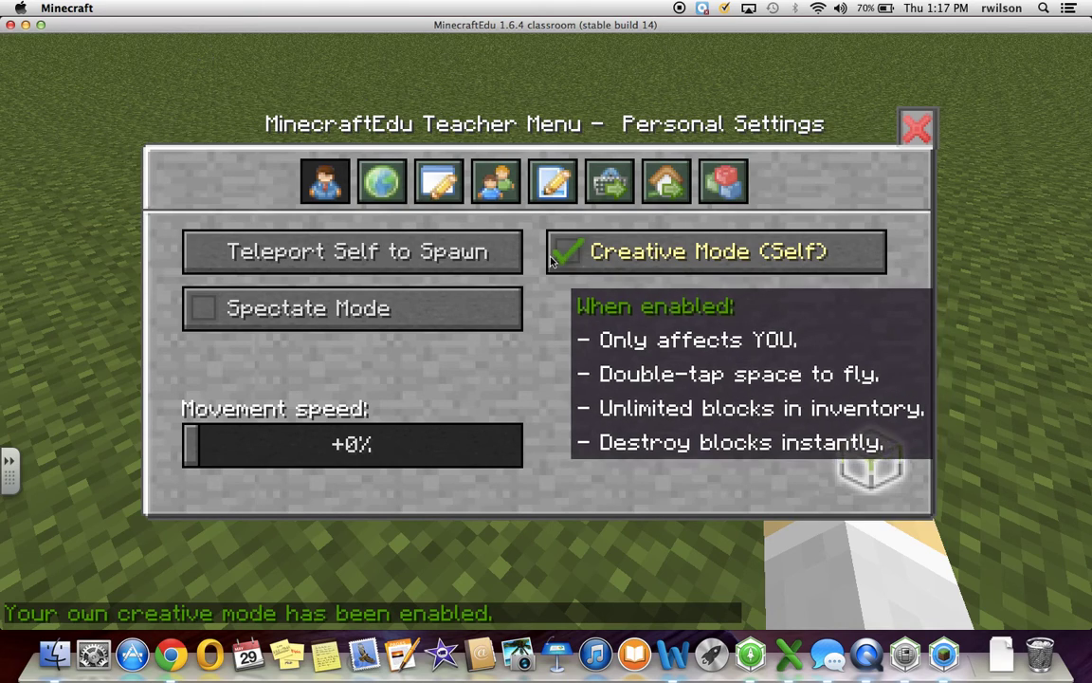
{"action": "left_click", "coordinate": [329, 443]}
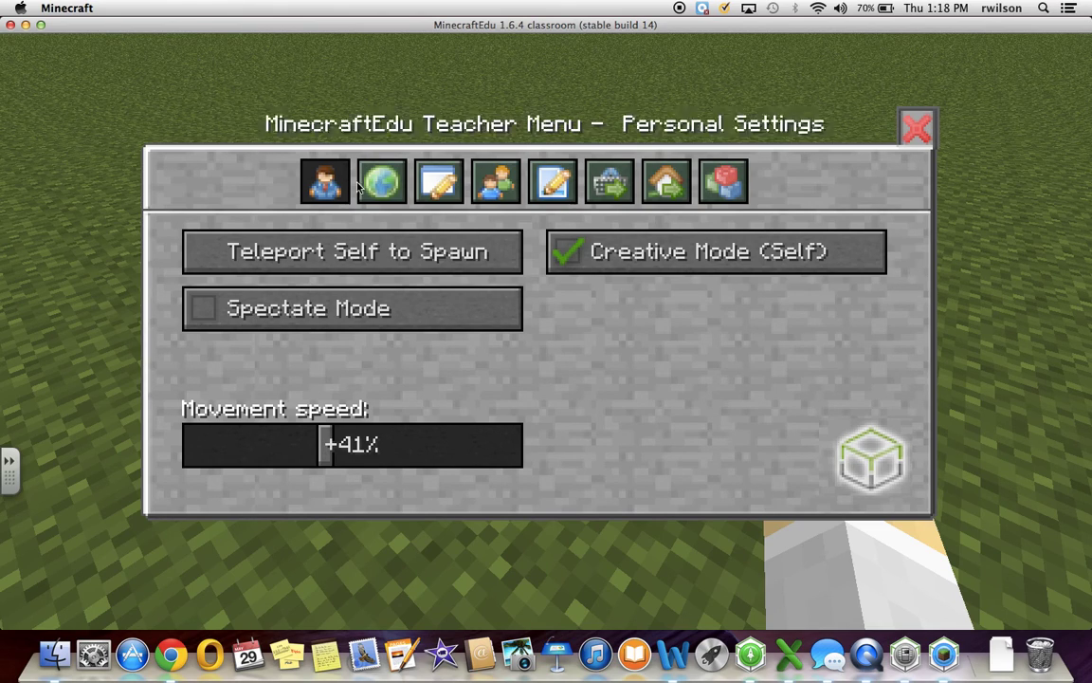
{"action": "left_click", "coordinate": [382, 190]}
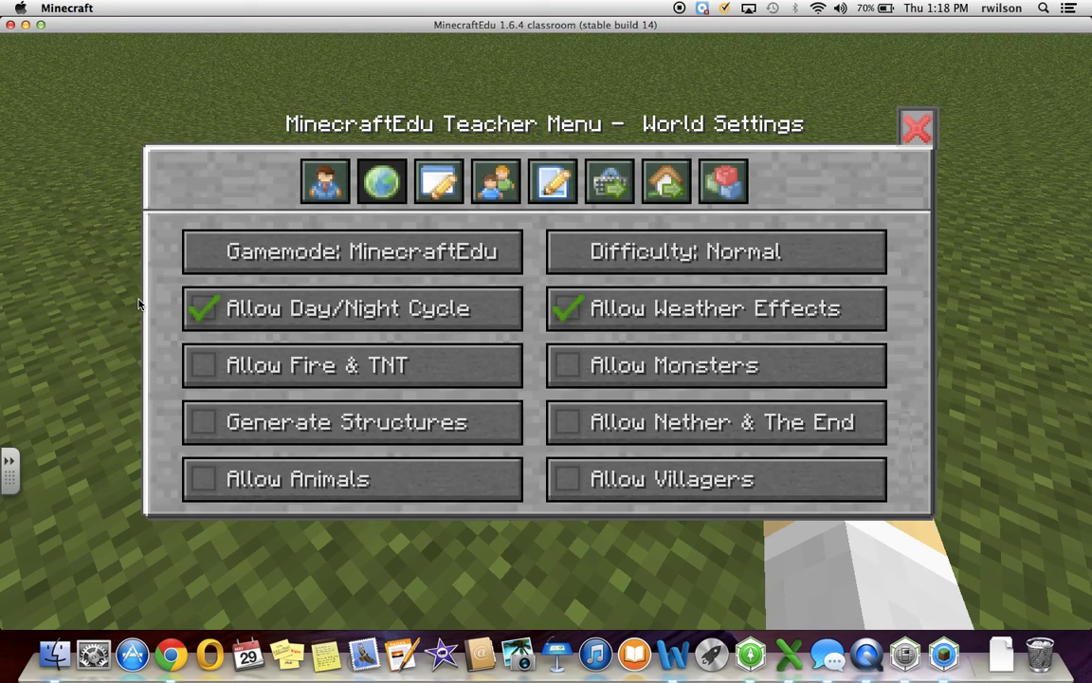
Set the world gamemode to Creative, disable the day/night cycle, and allow animals
{"action": "left_click", "coordinate": [290, 252]}
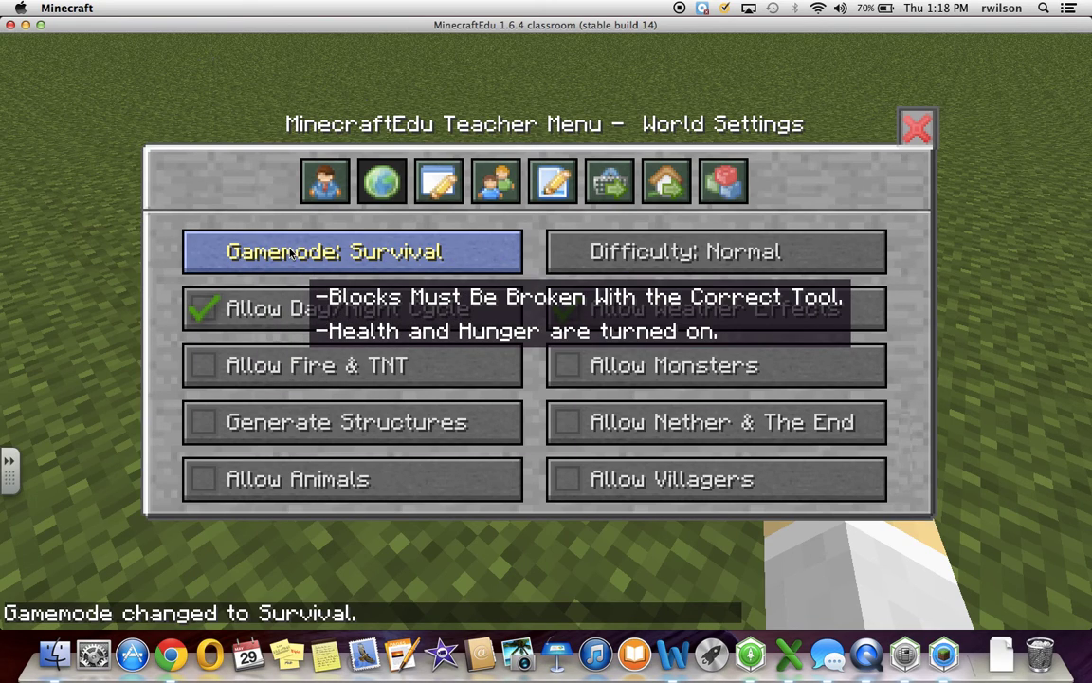
{"action": "left_click", "coordinate": [289, 252]}
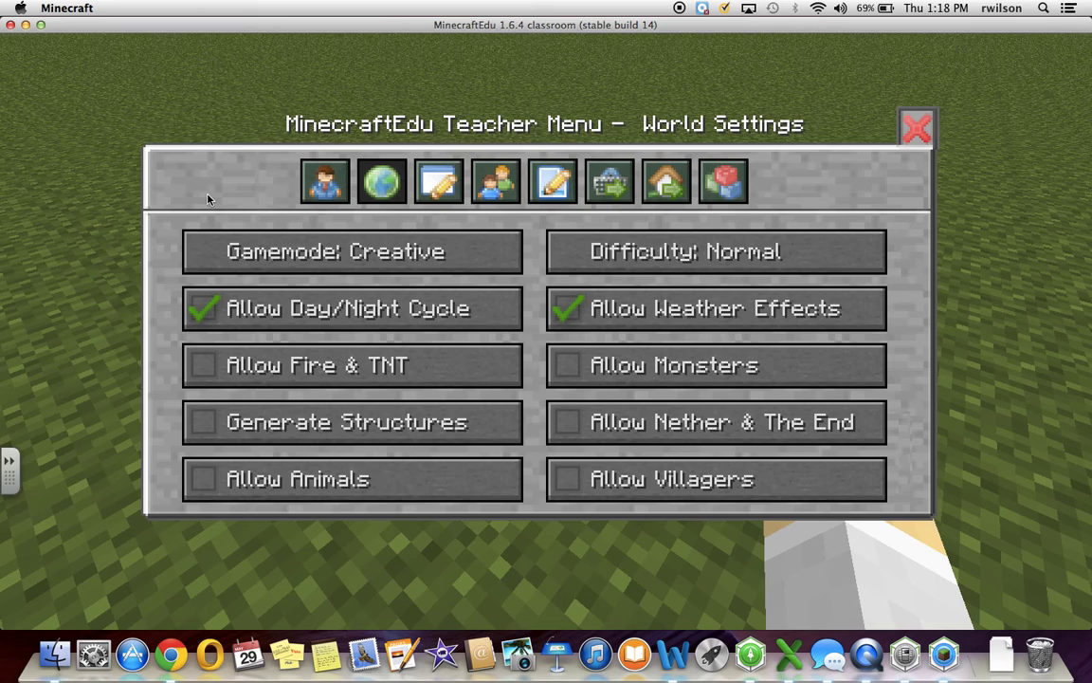
{"action": "left_click", "coordinate": [196, 311]}
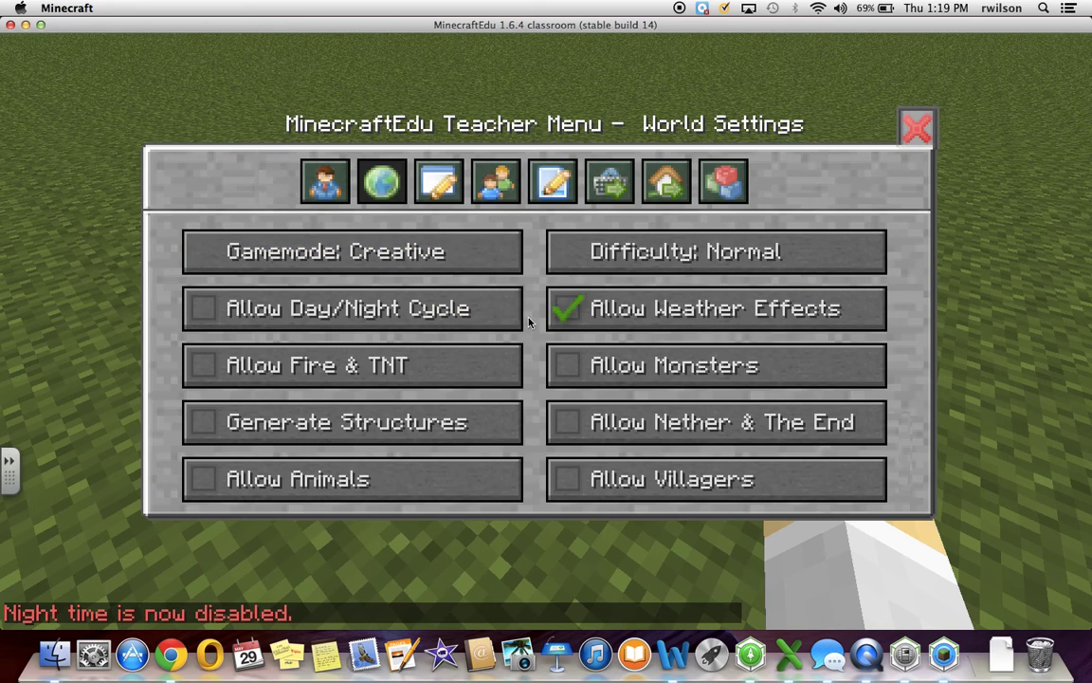
{"action": "left_click", "coordinate": [200, 481]}
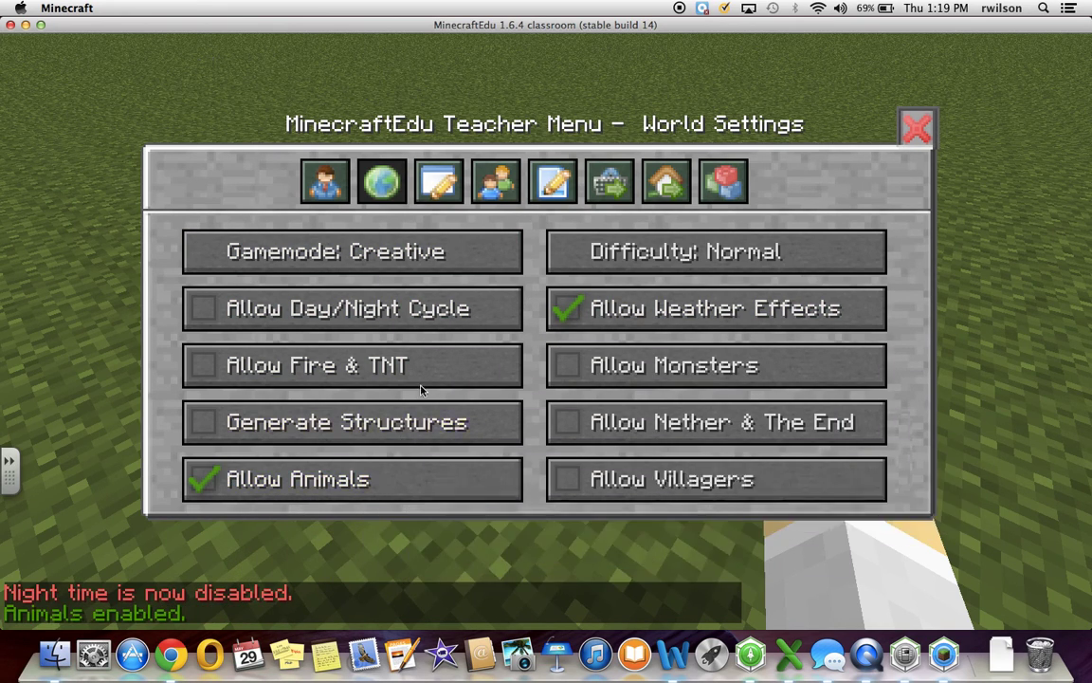
{"action": "left_click", "coordinate": [444, 190]}
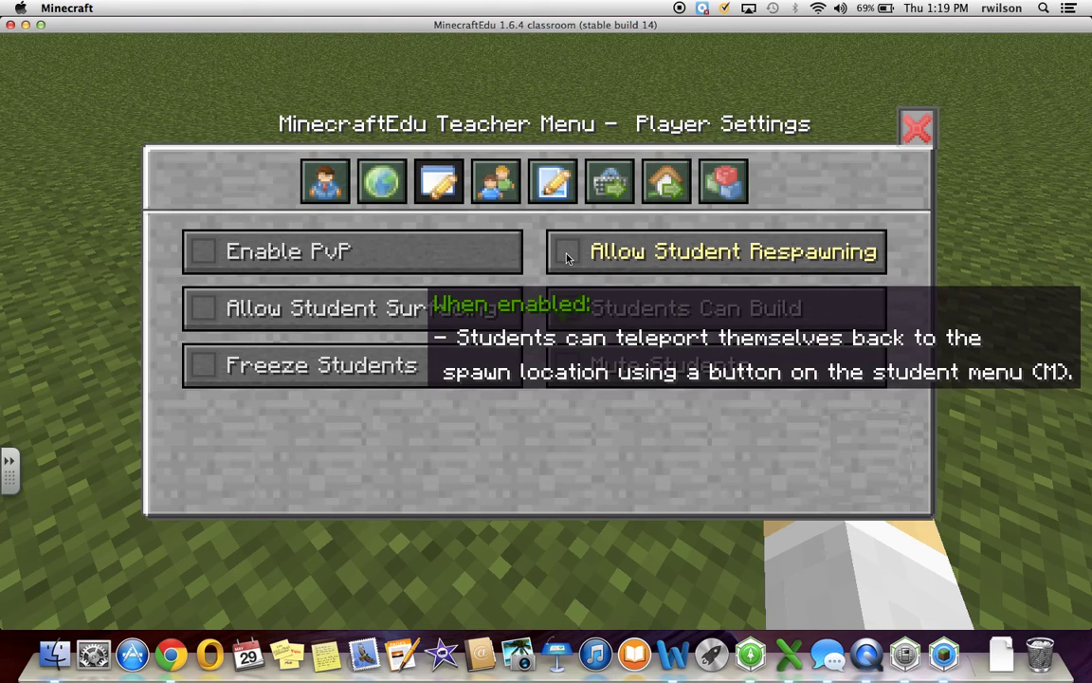
Turn on Allow Student Respawning and Allow Student Surfacing, toggling Freeze Students on then back off
{"action": "left_click", "coordinate": [567, 258]}
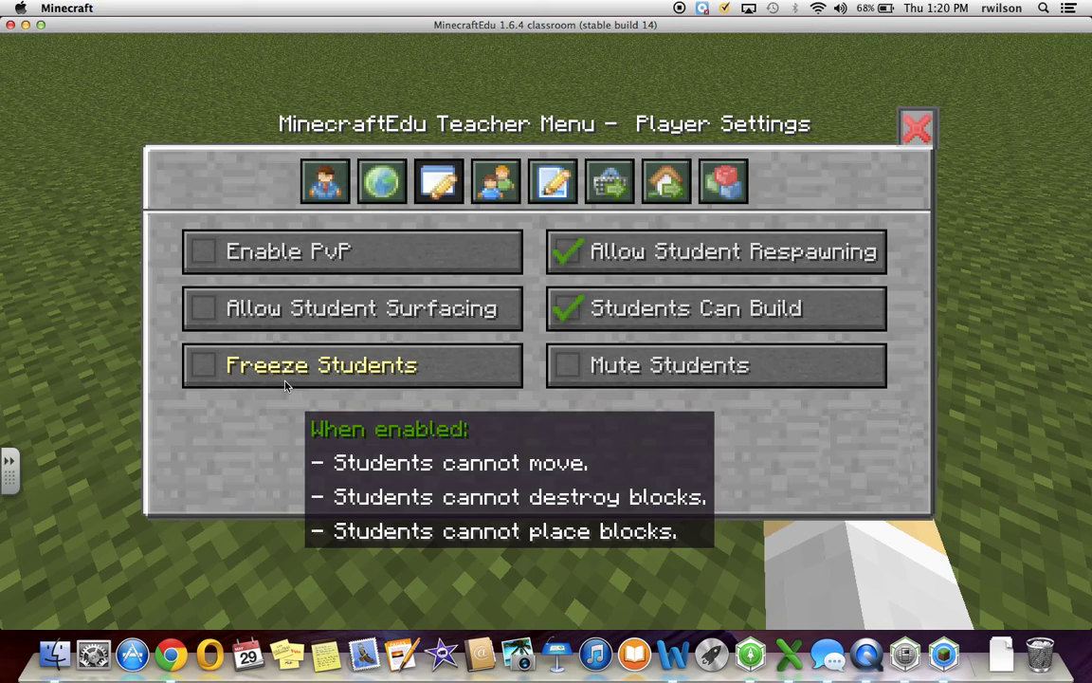
{"action": "left_click", "coordinate": [201, 370]}
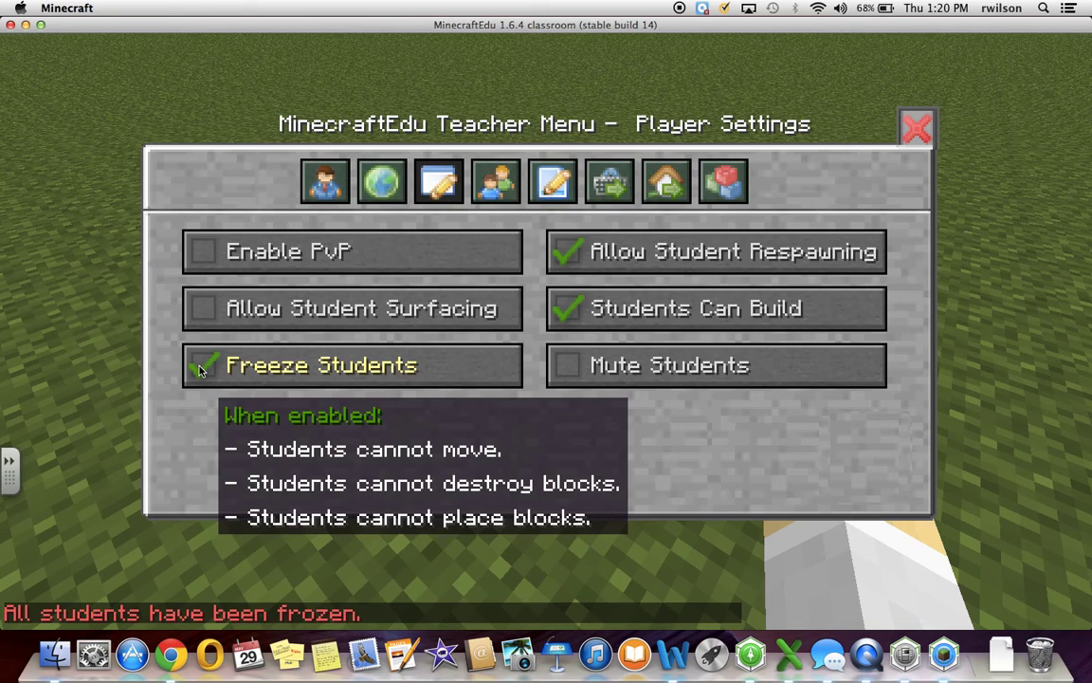
{"action": "left_click", "coordinate": [200, 370]}
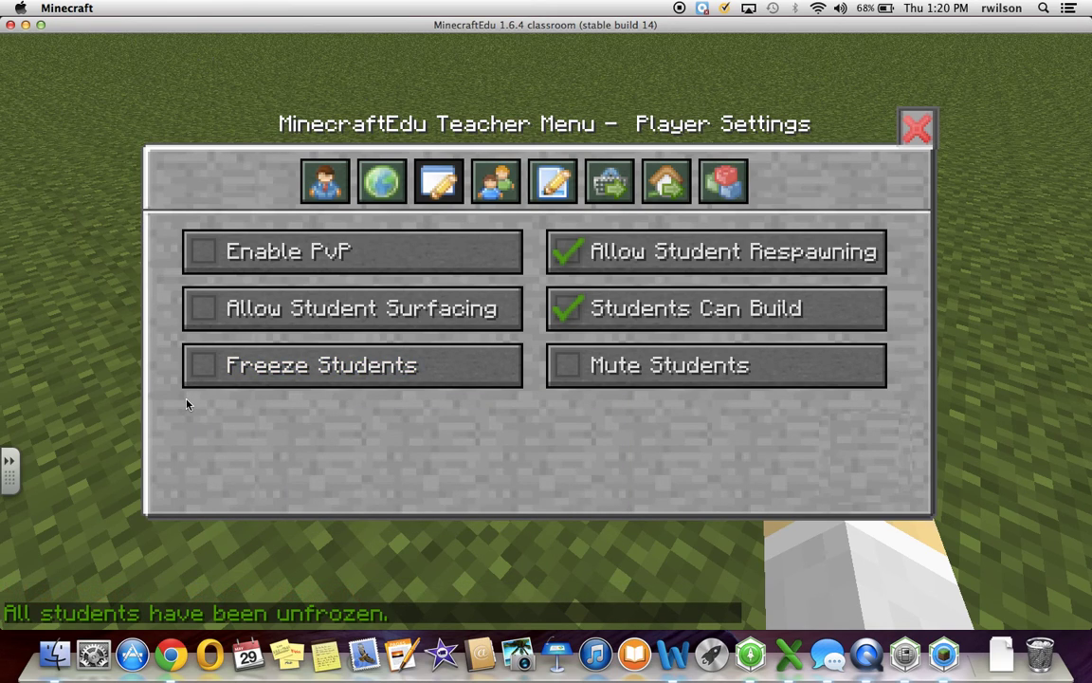
{"action": "left_click", "coordinate": [203, 313]}
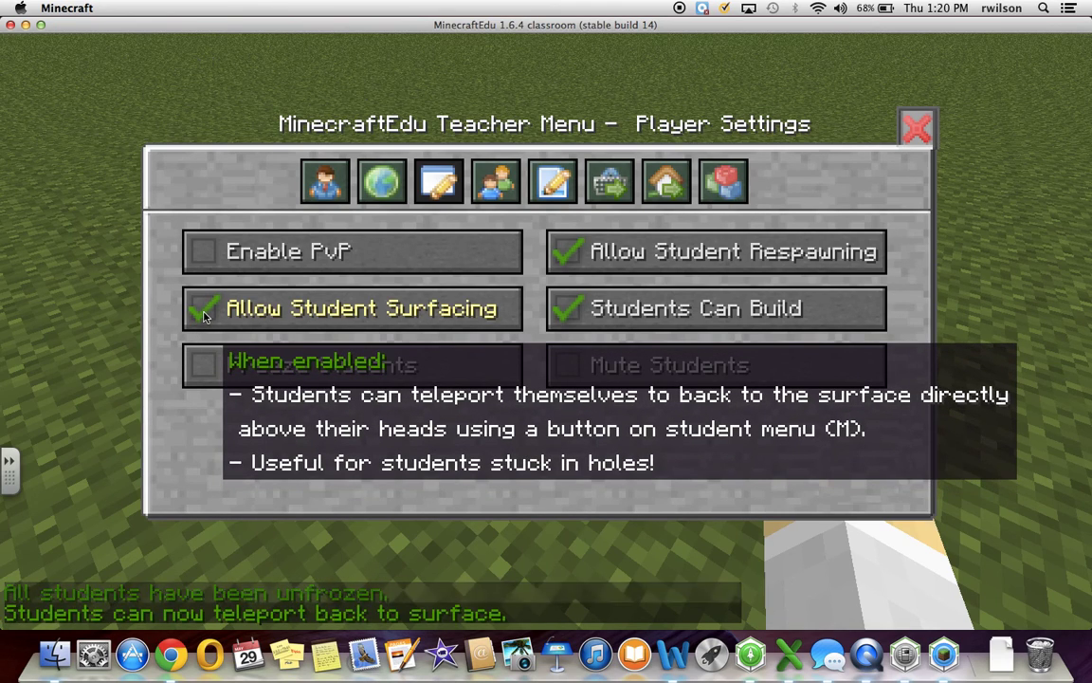